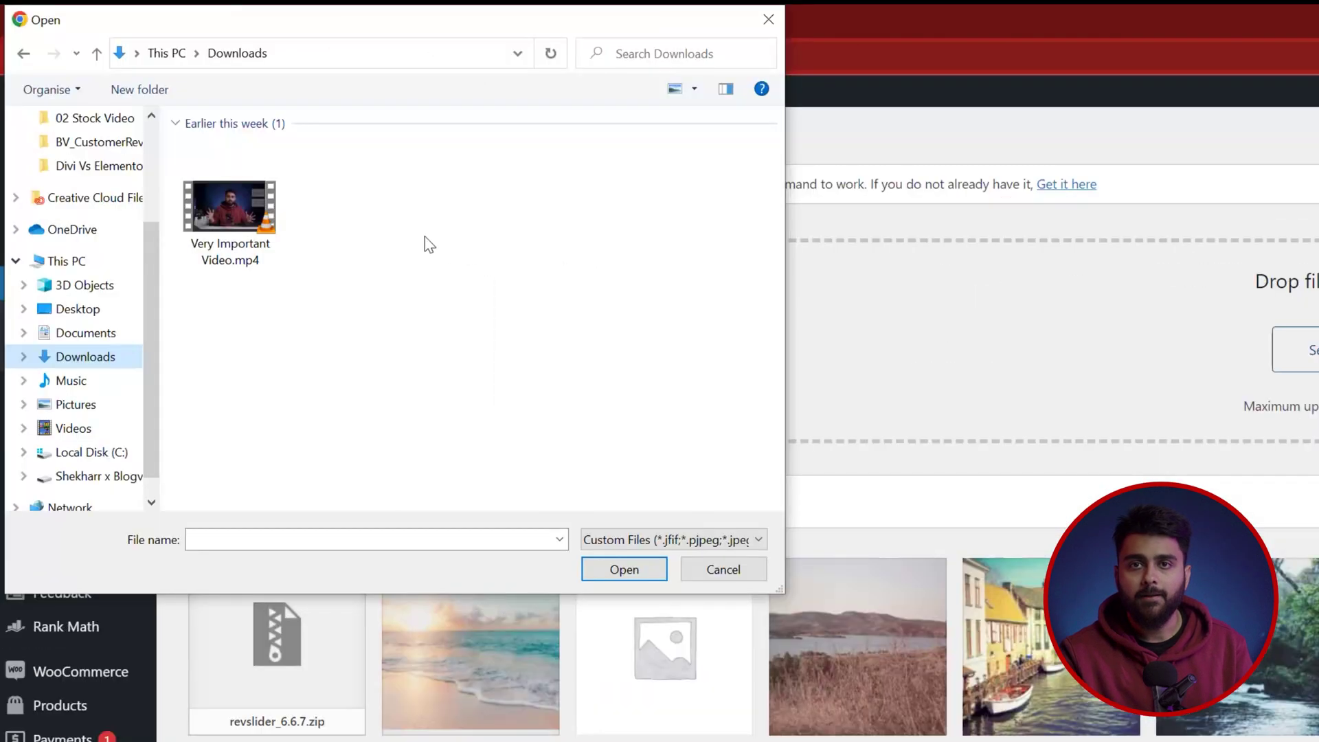
Step: Select Very Important Video.mp4 and try uploading it to WordPress
left_click(267, 219)
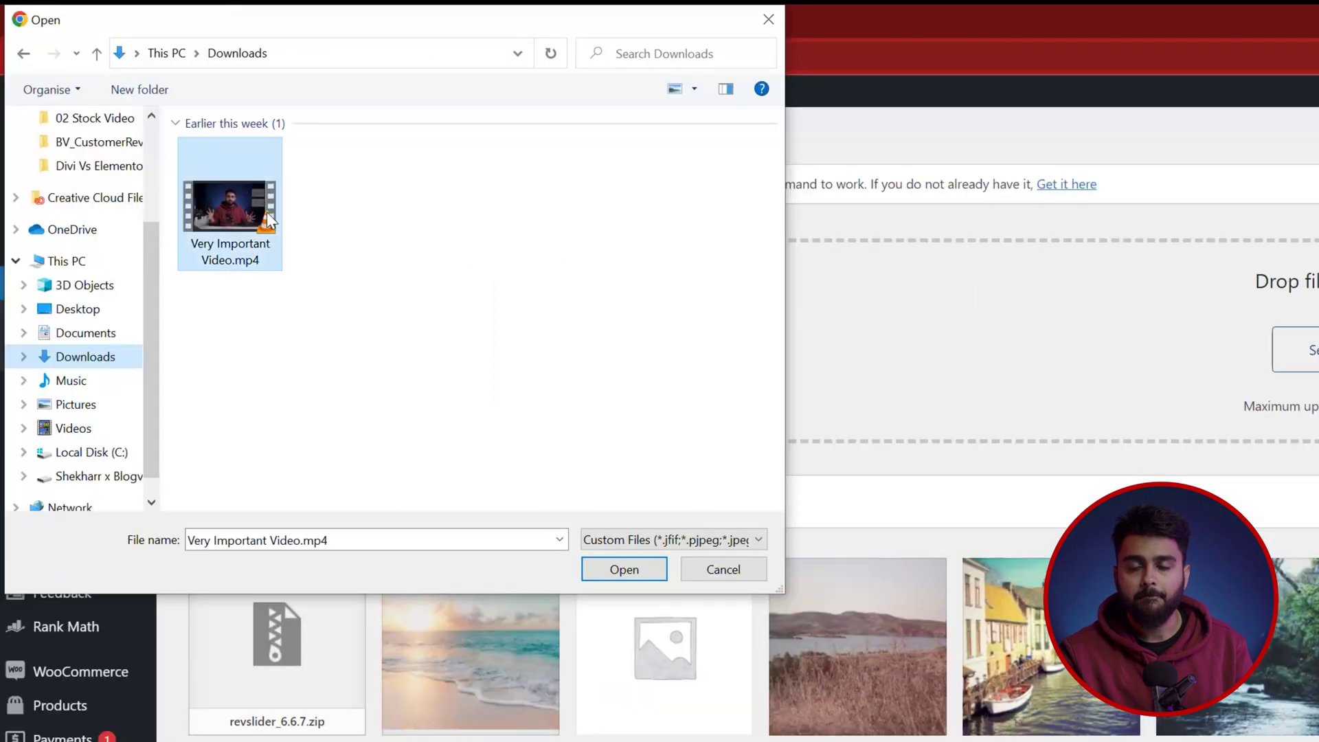
left_click(624, 569)
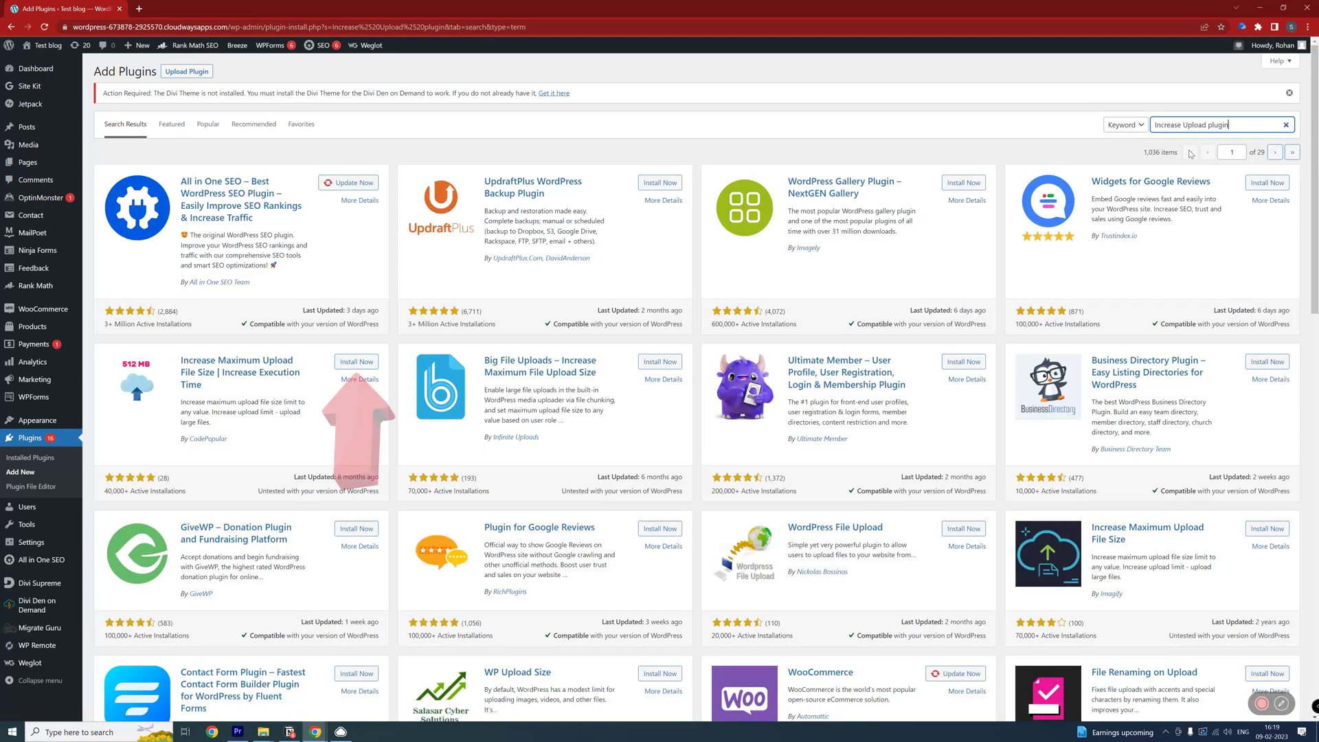
Step: Install and activate Increase Maximum Upload File Size, then save a 2048MB upload limit
left_click(356, 362)
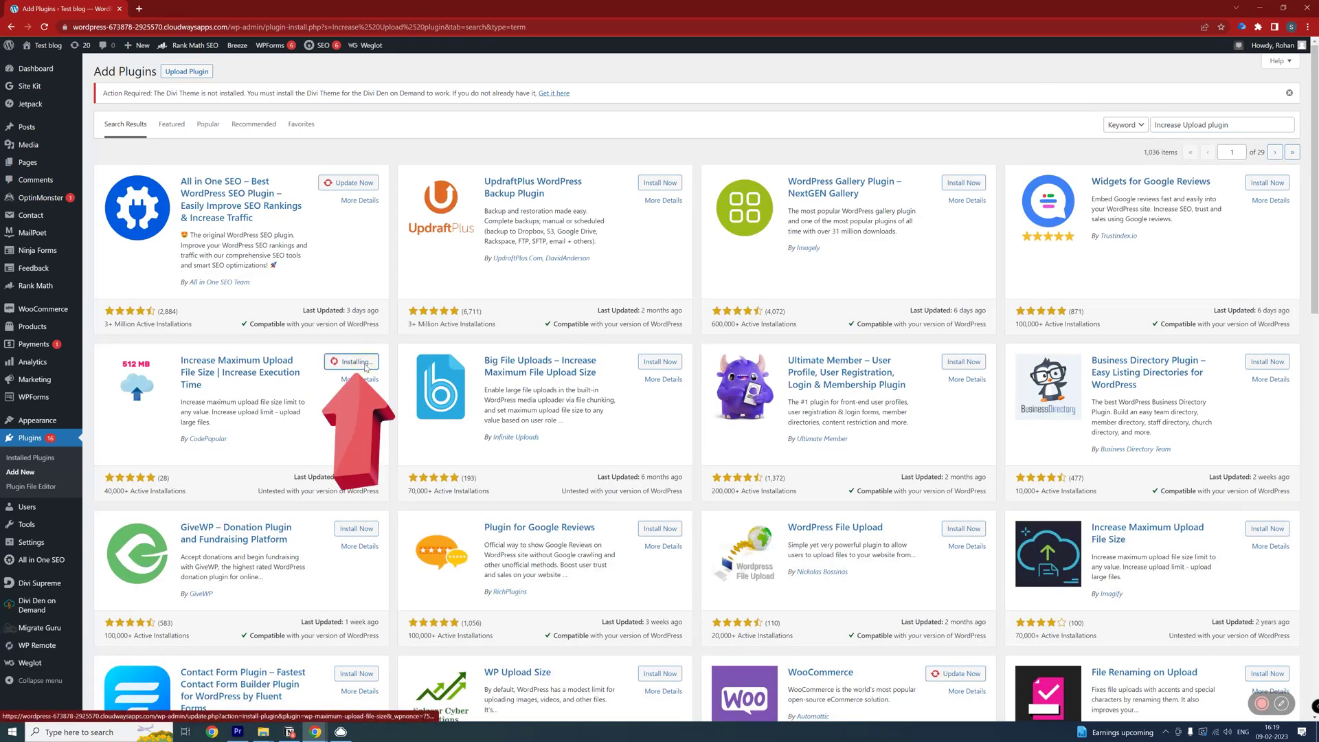
left_click(361, 364)
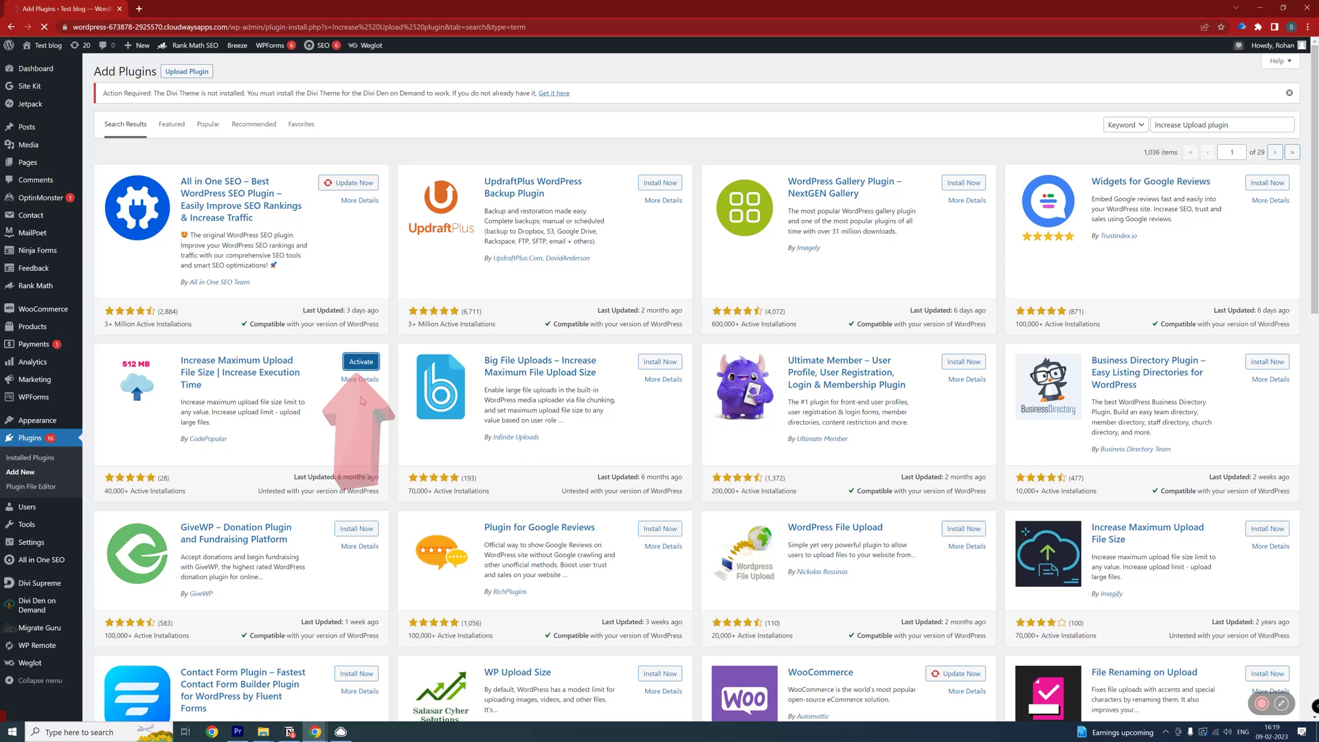
mouse_move(29, 181)
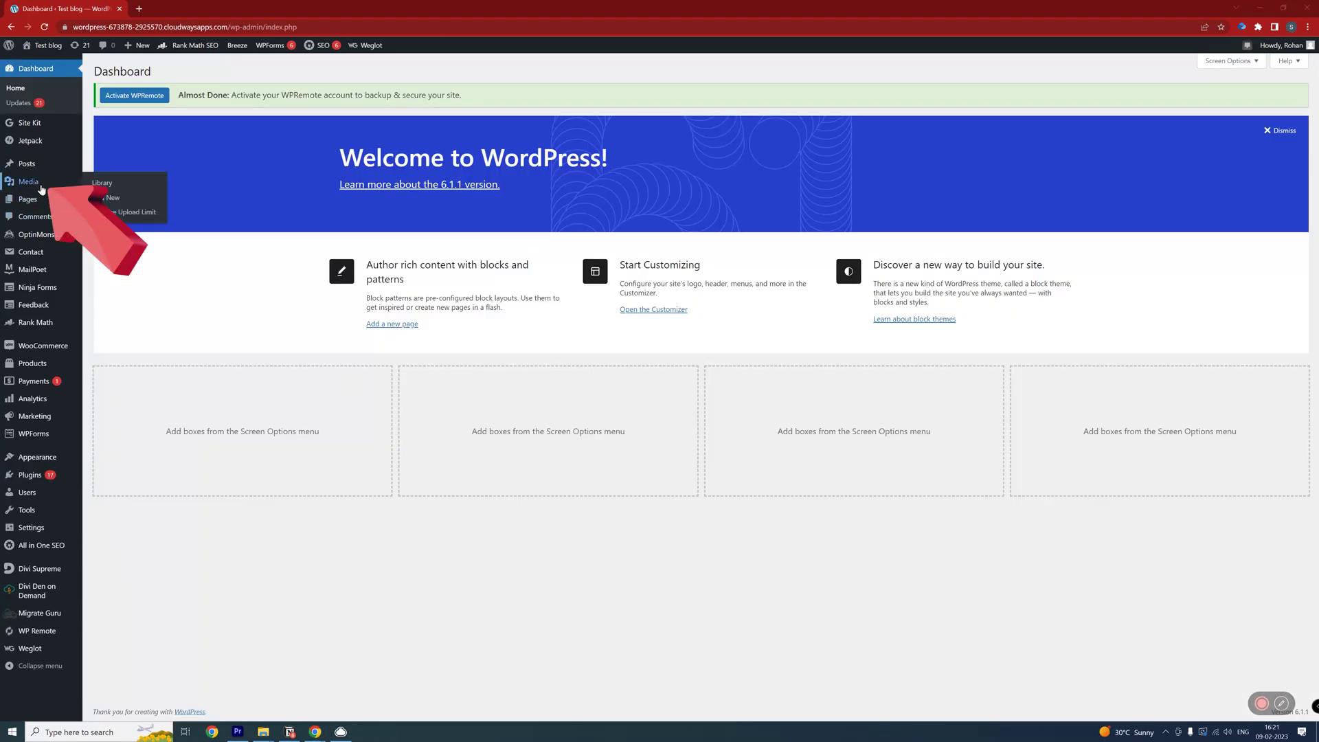
left_click(130, 214)
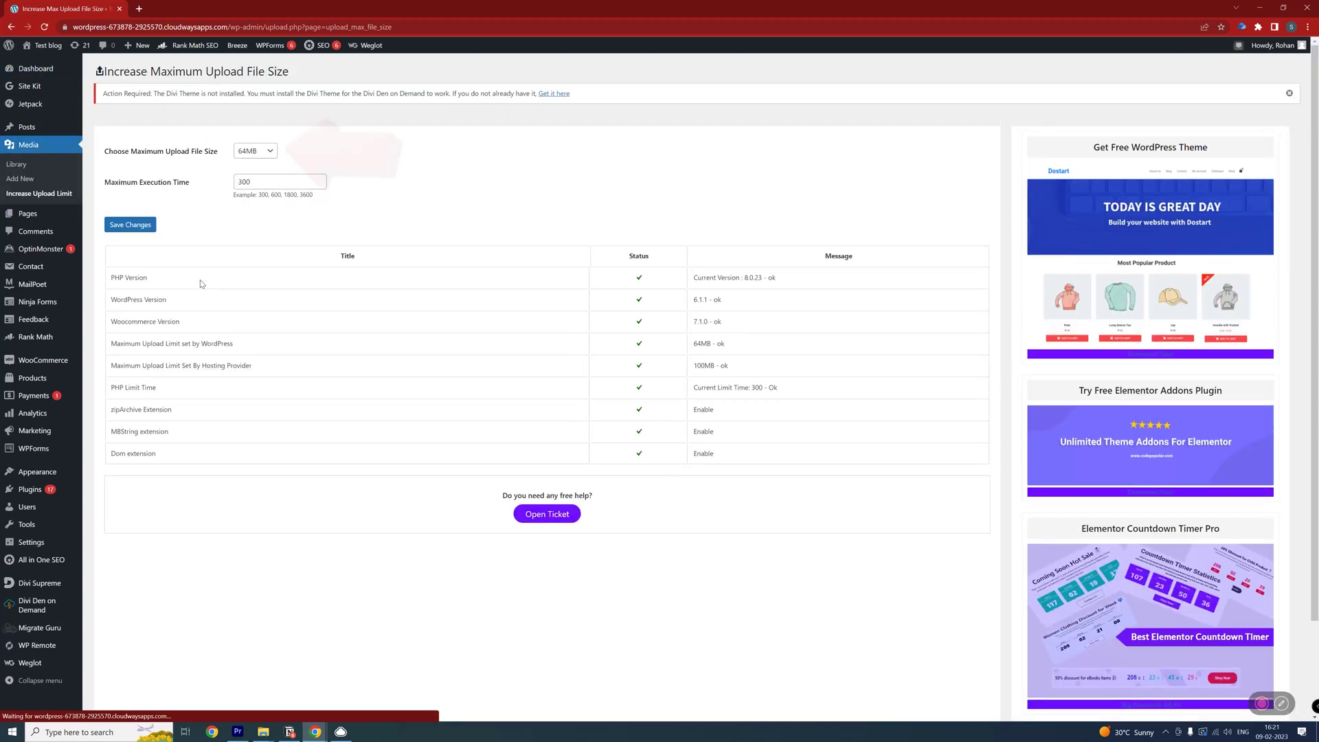
left_click(255, 152)
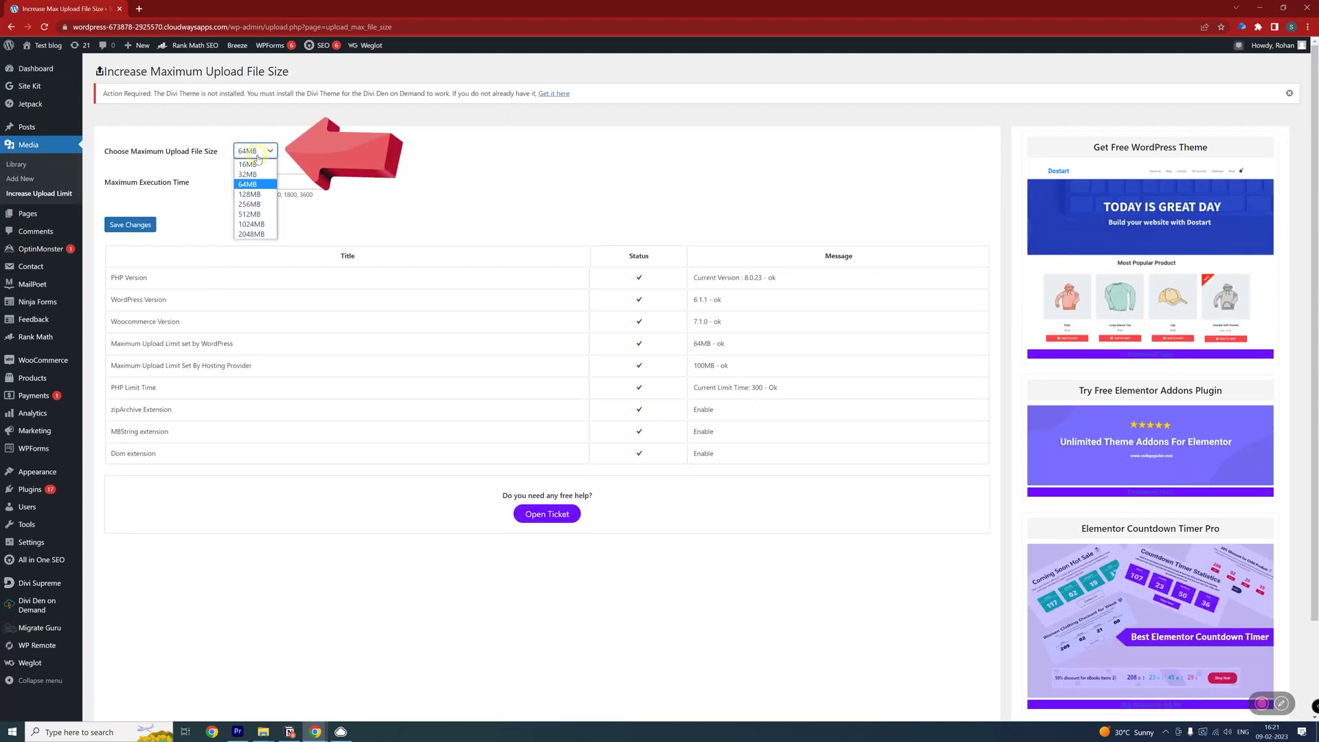
left_click(254, 234)
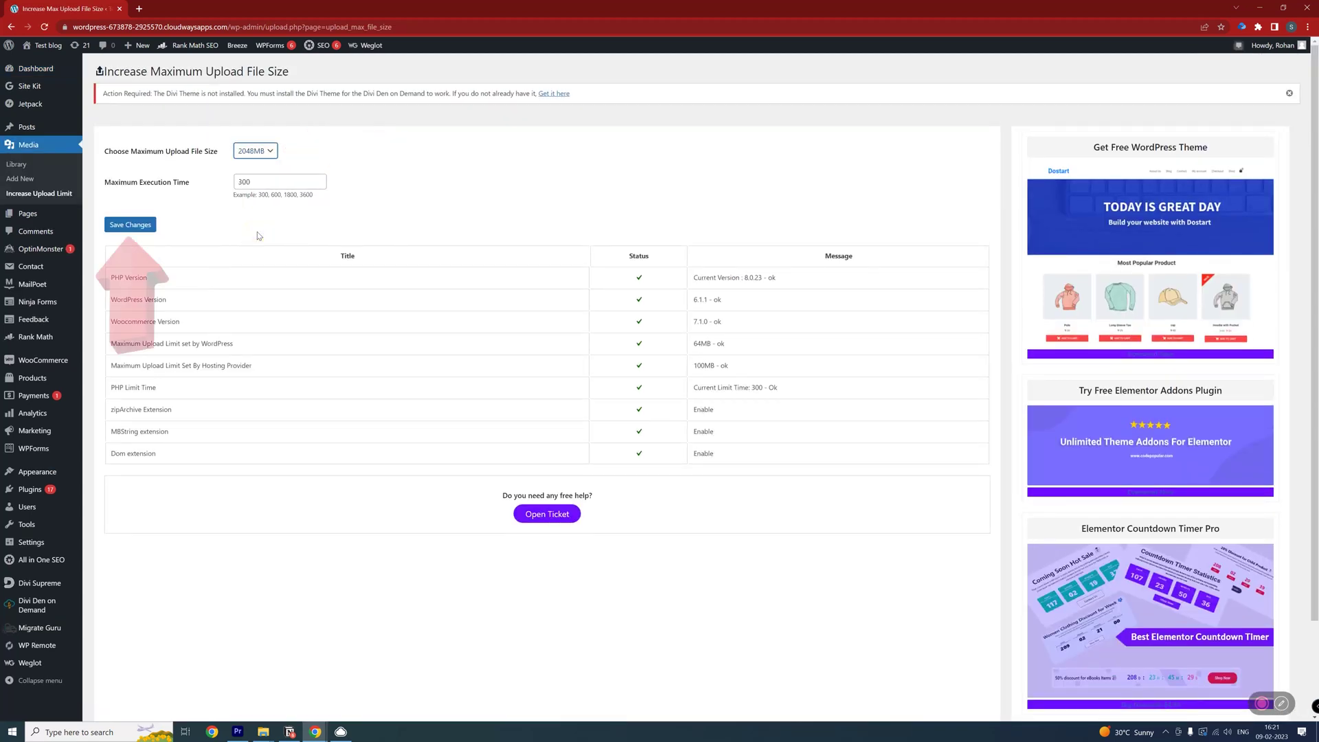
left_click(138, 225)
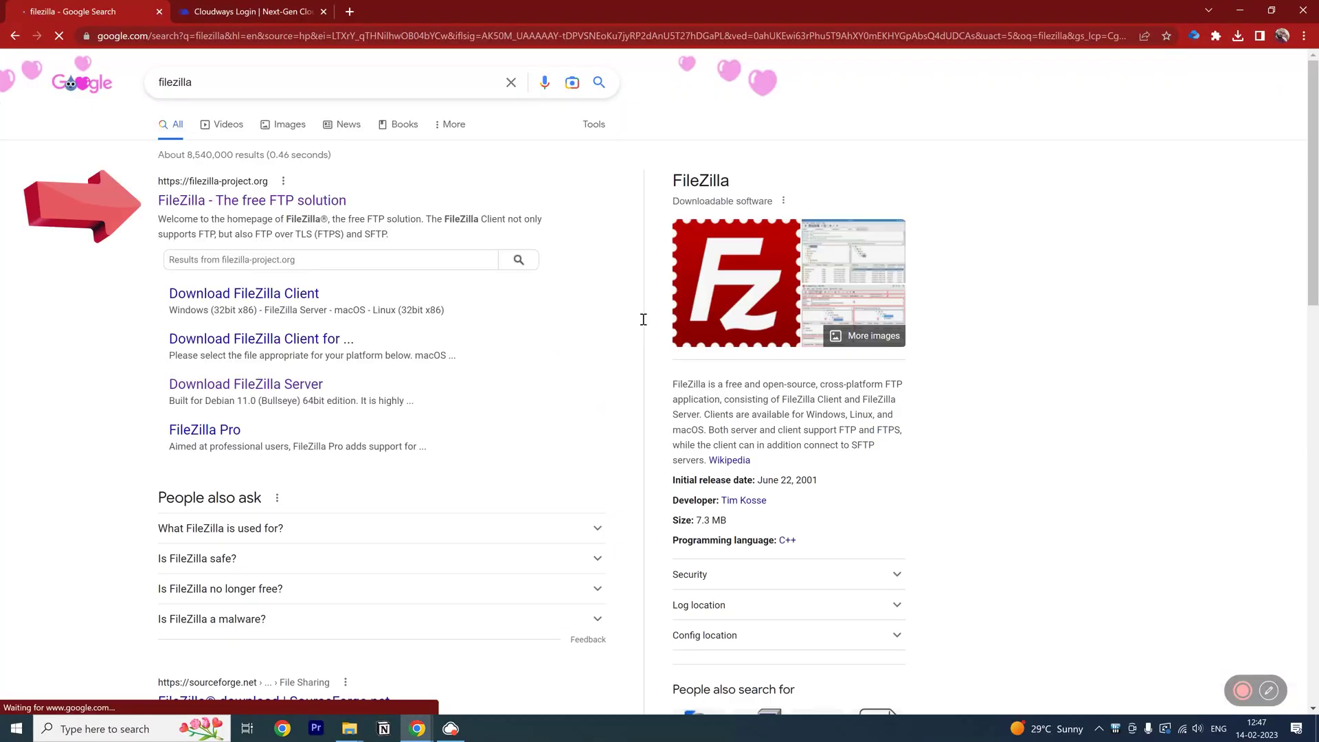
Step: Download the free standard FileZilla Client installer from filezilla-project.org
left_click(314, 201)
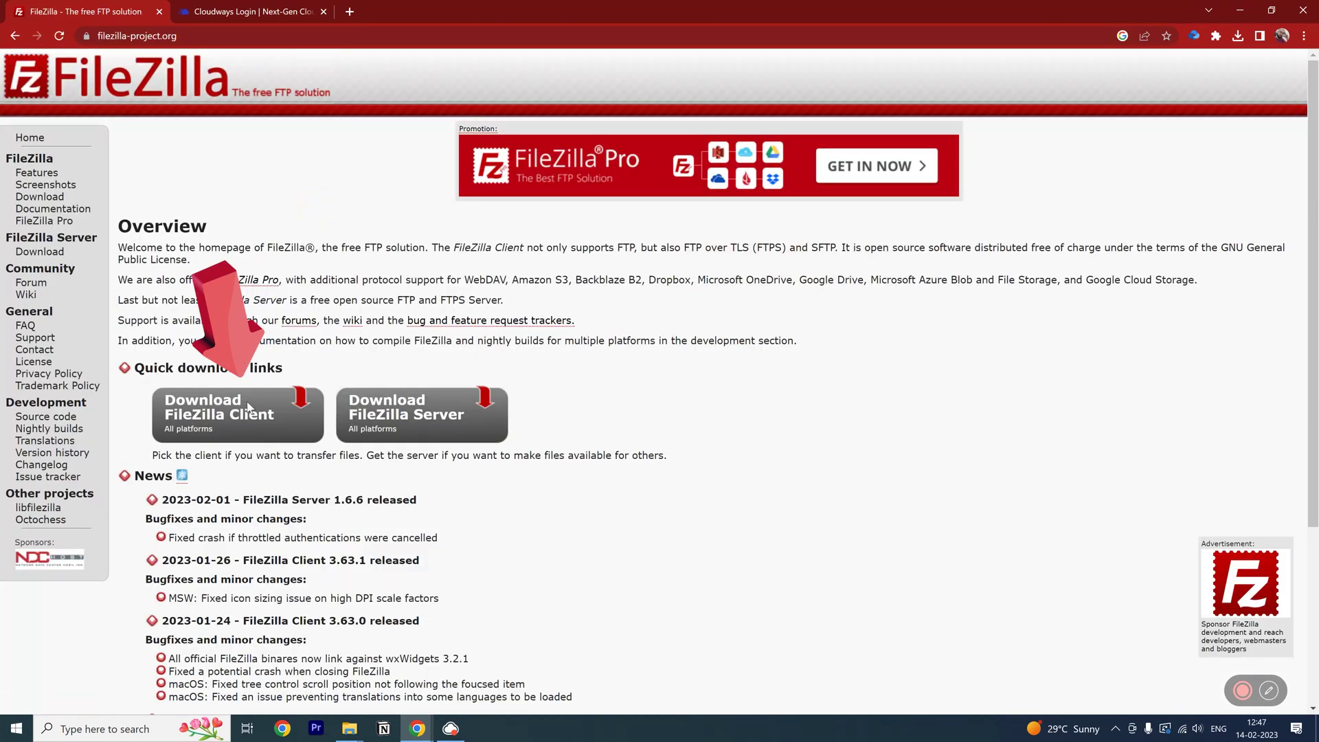
left_click(248, 407)
left_click(229, 338)
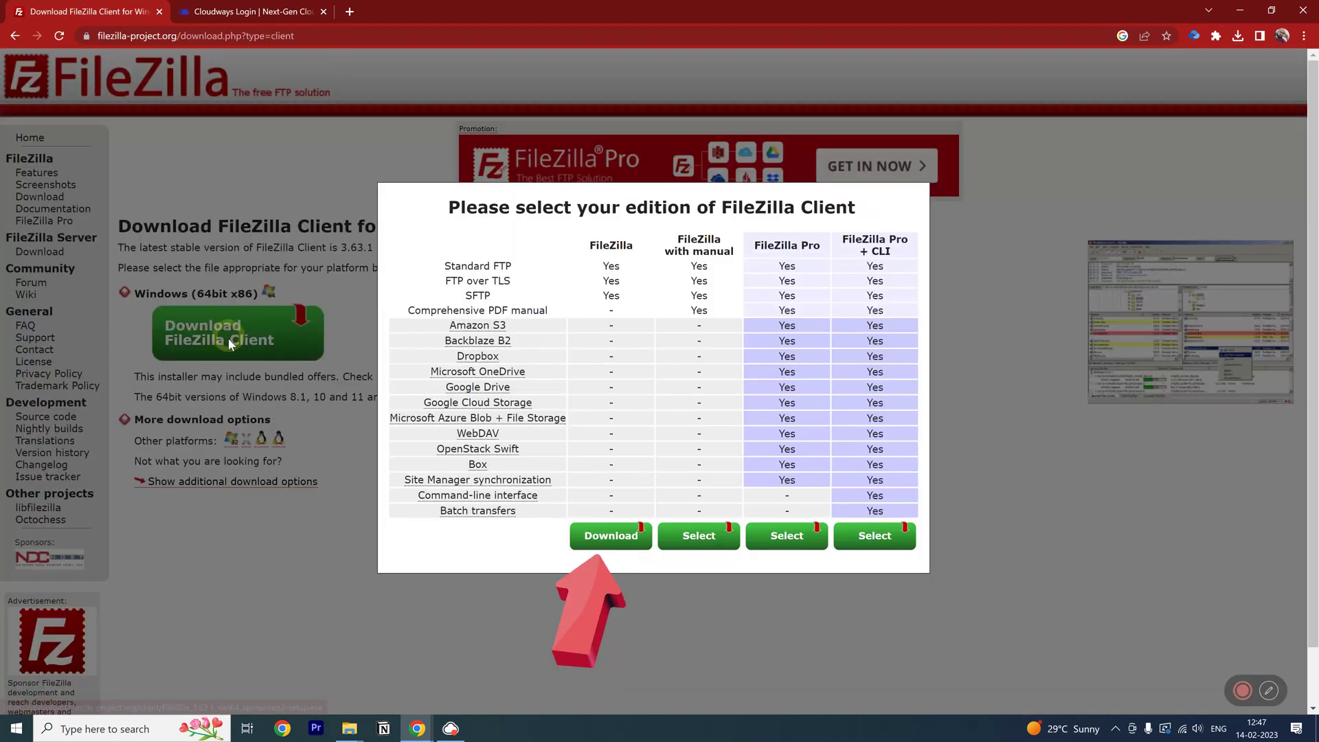
left_click(600, 542)
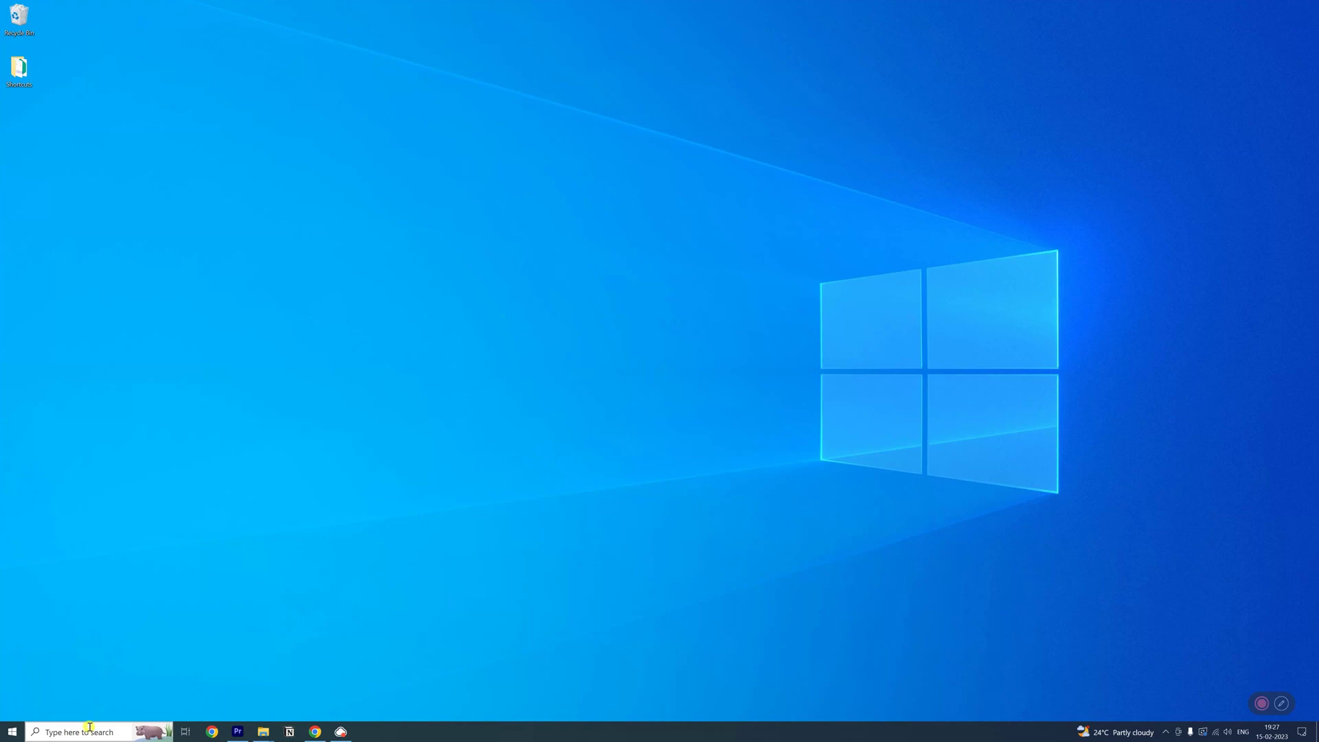
Step: Search Windows for 'filezilla' and launch the FileZilla app
left_click(90, 726)
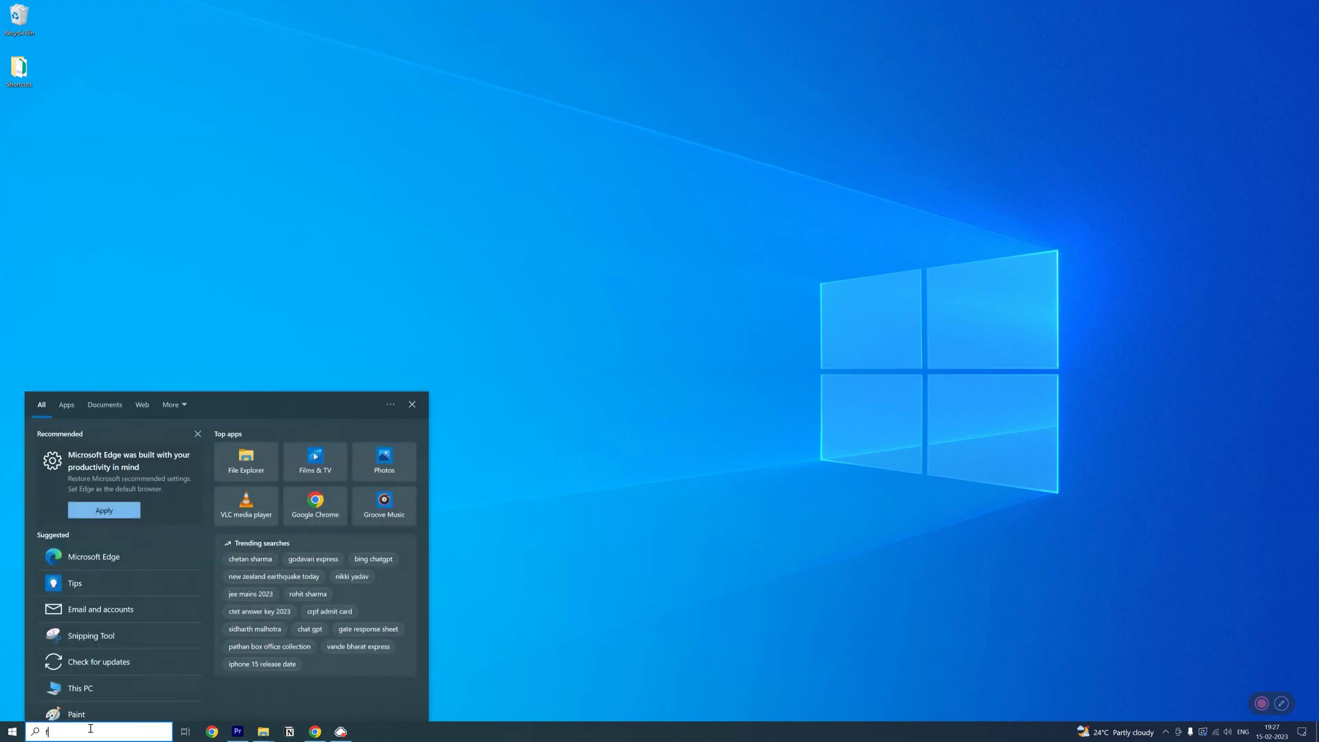
type("ilezil")
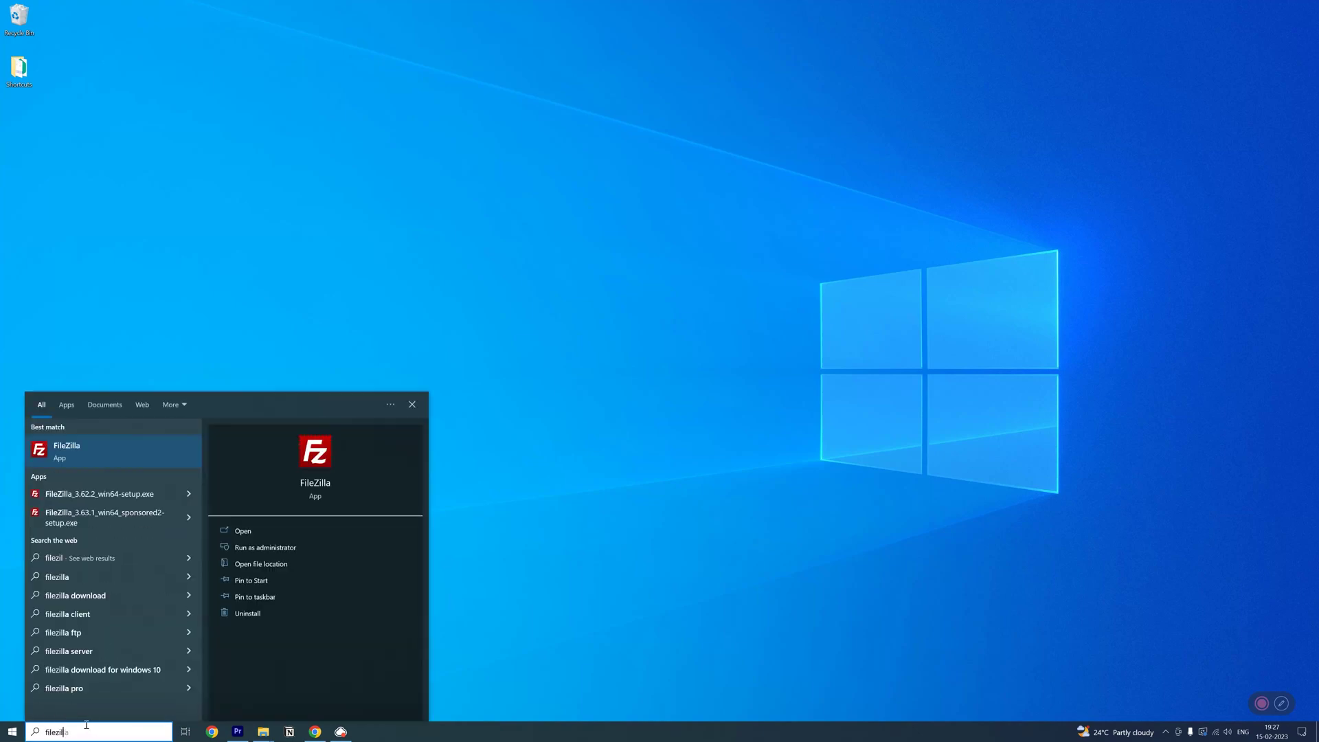
left_click(69, 460)
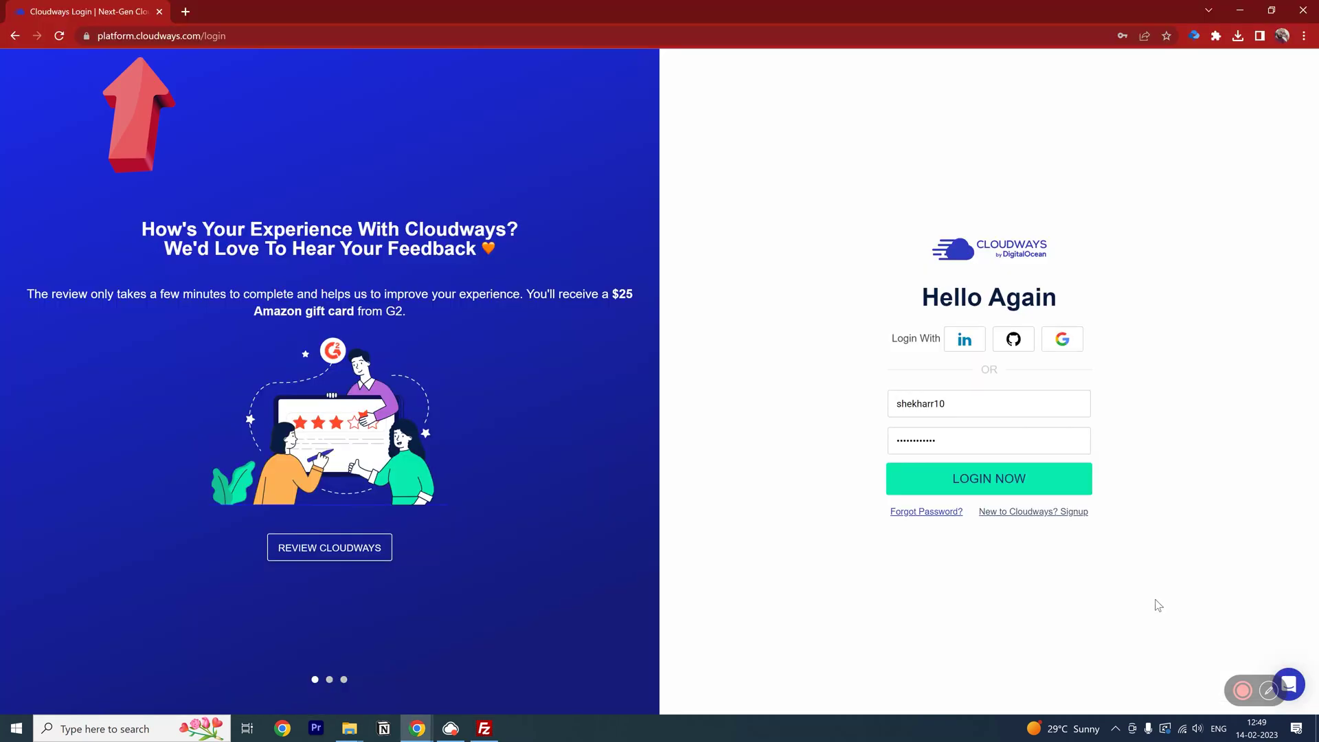
Step: Log in to Cloudways and open the rohan test site application's access details
left_click(991, 478)
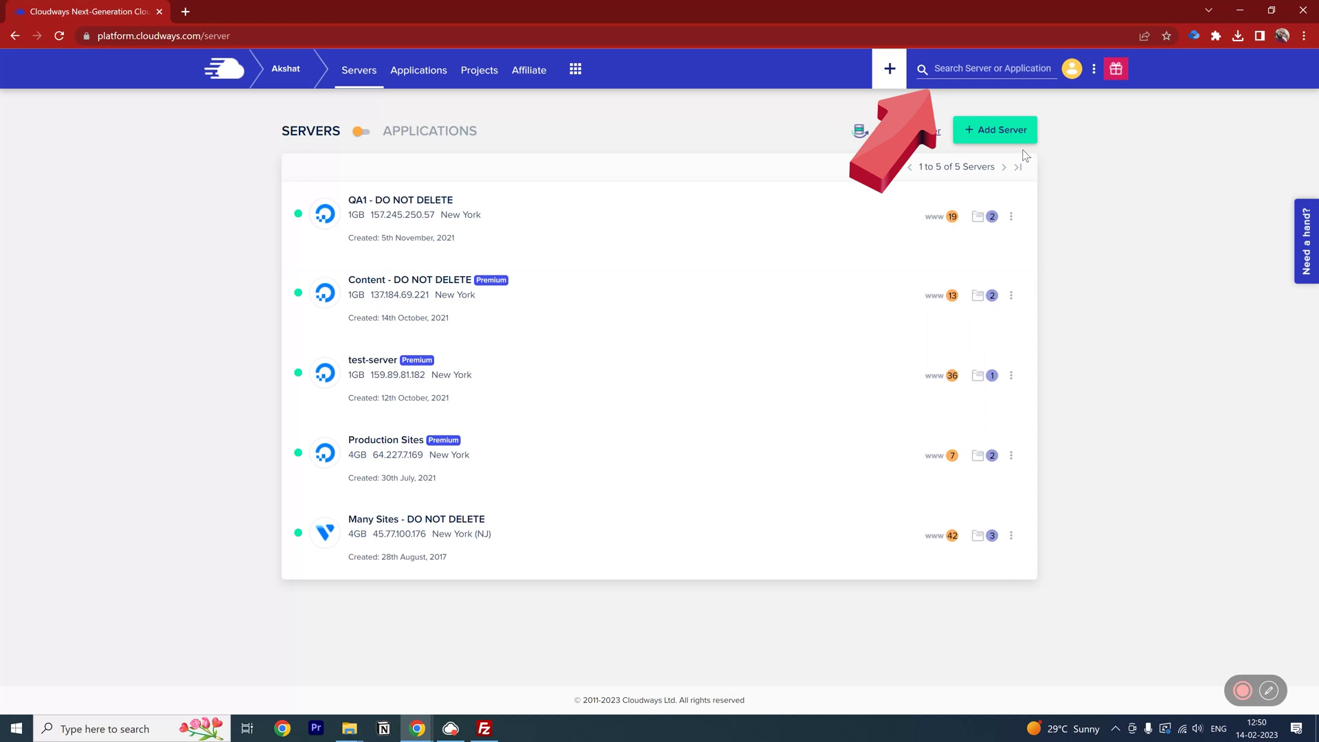
type("ohan")
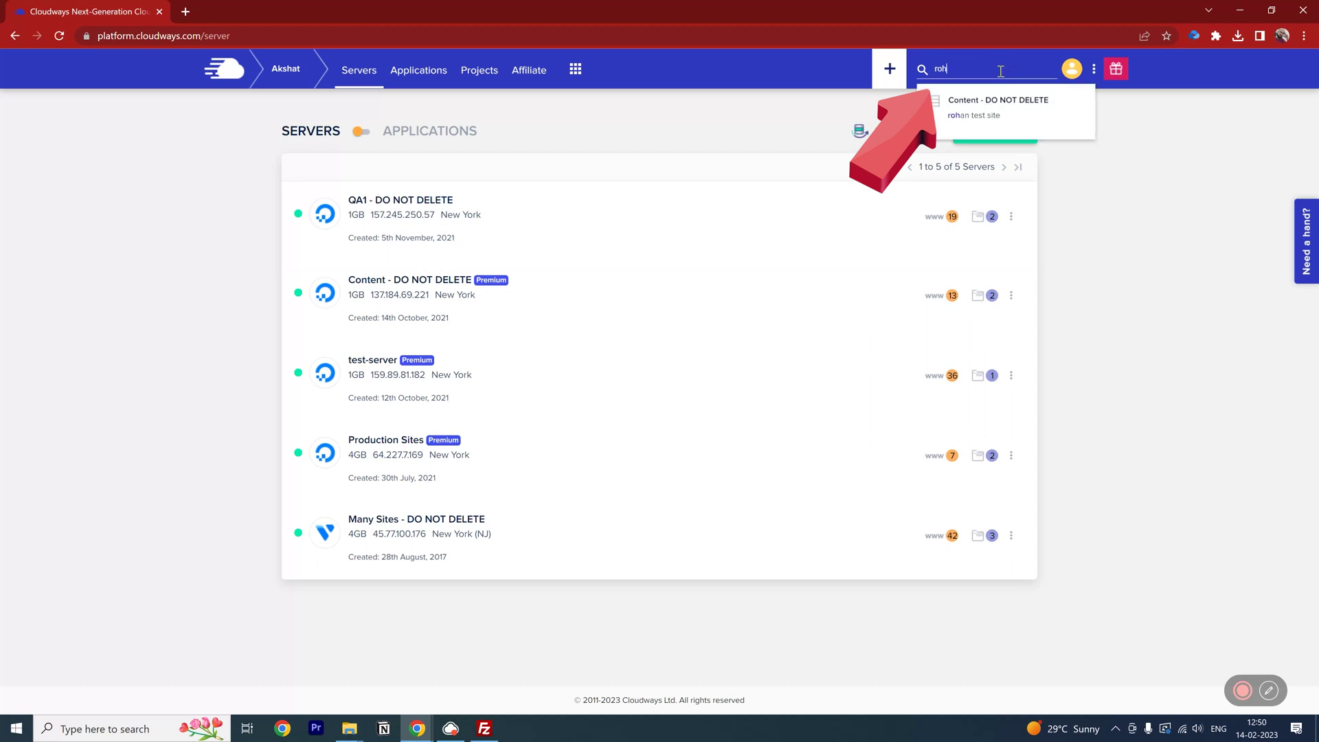
left_click(959, 117)
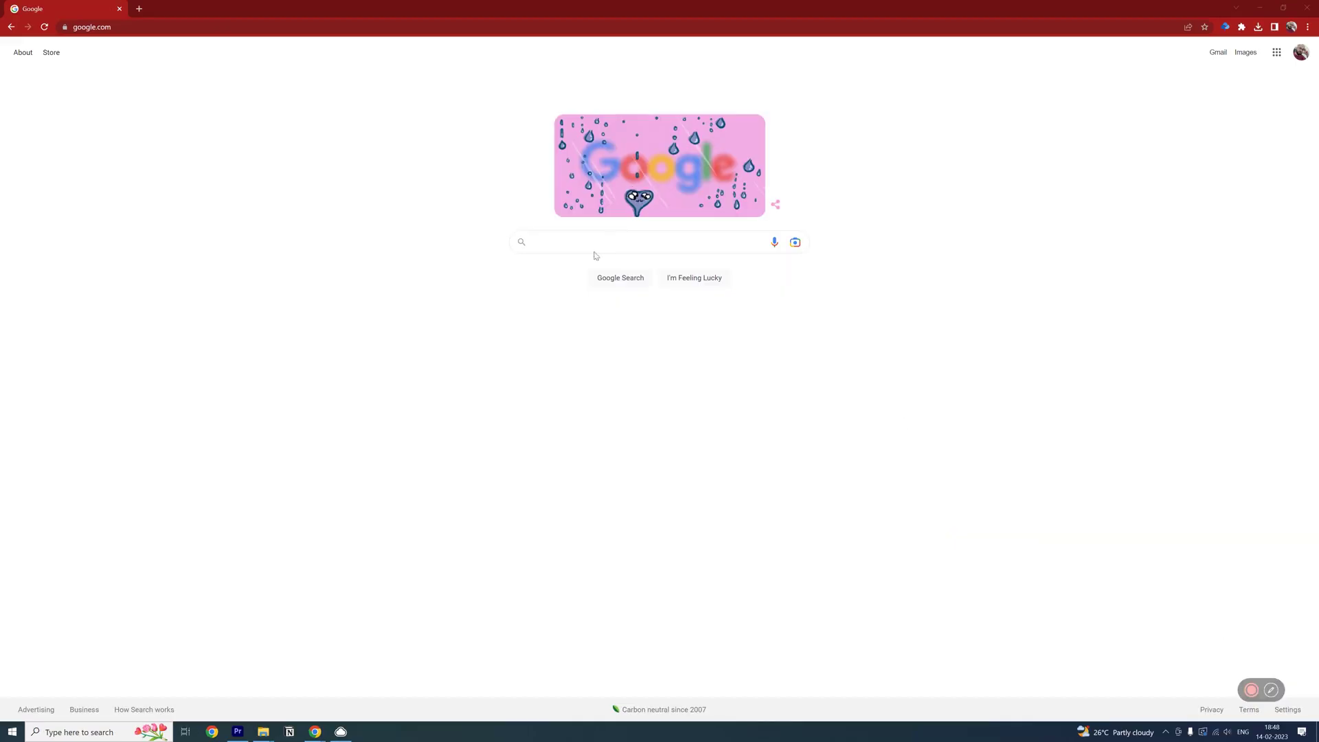
left_click(609, 246)
type("where to ")
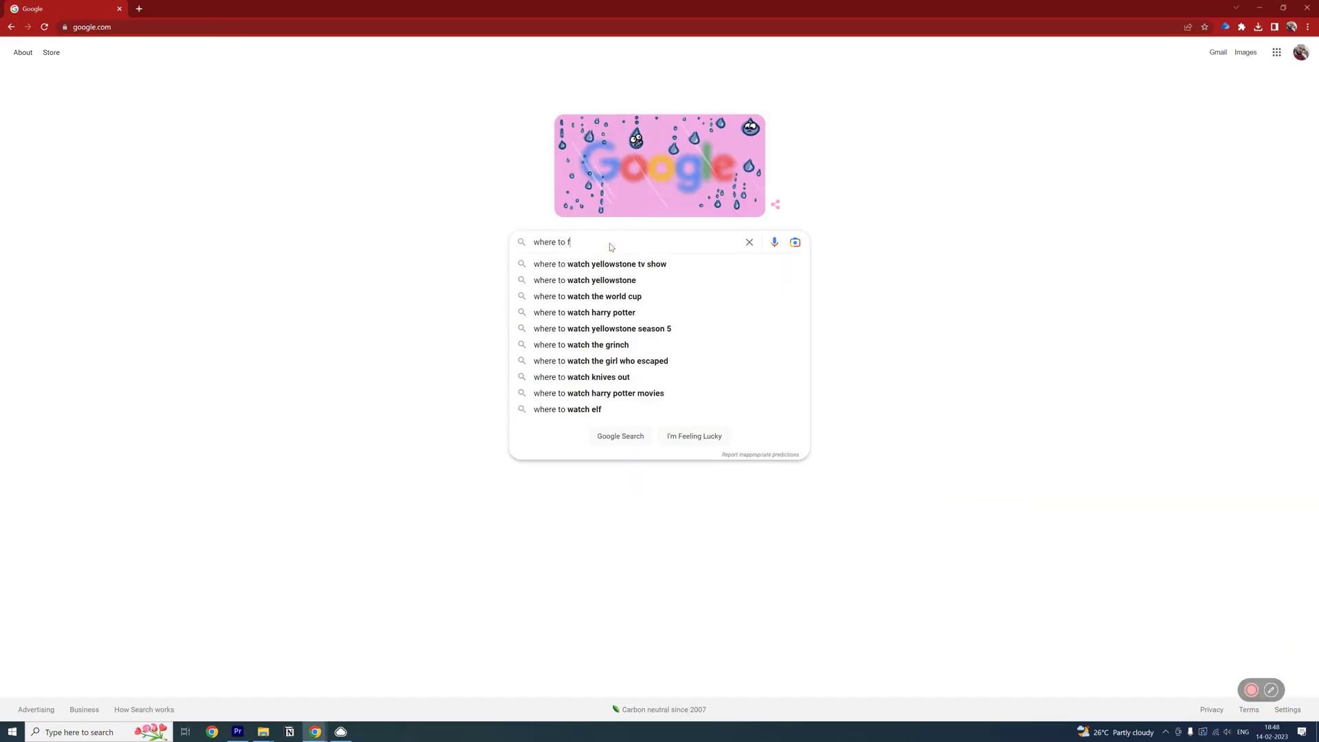
type("find ftp details")
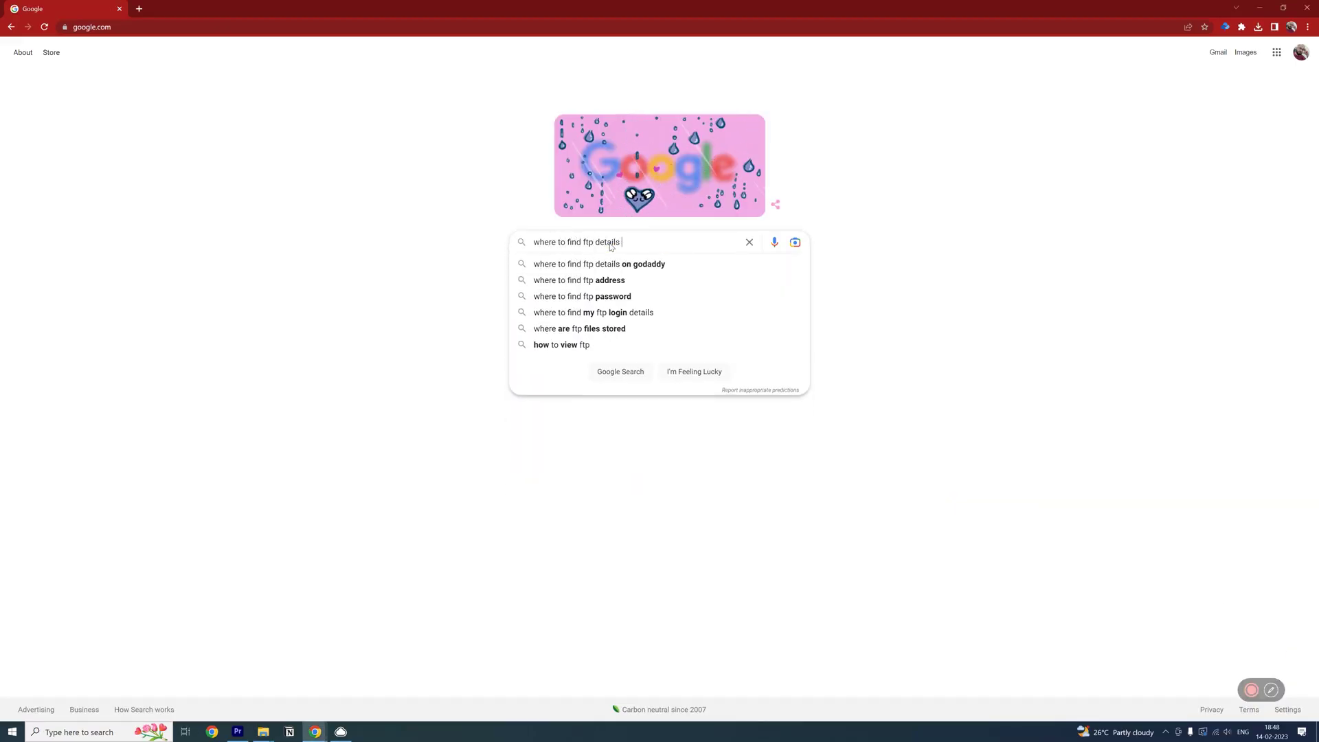
left_click(617, 264)
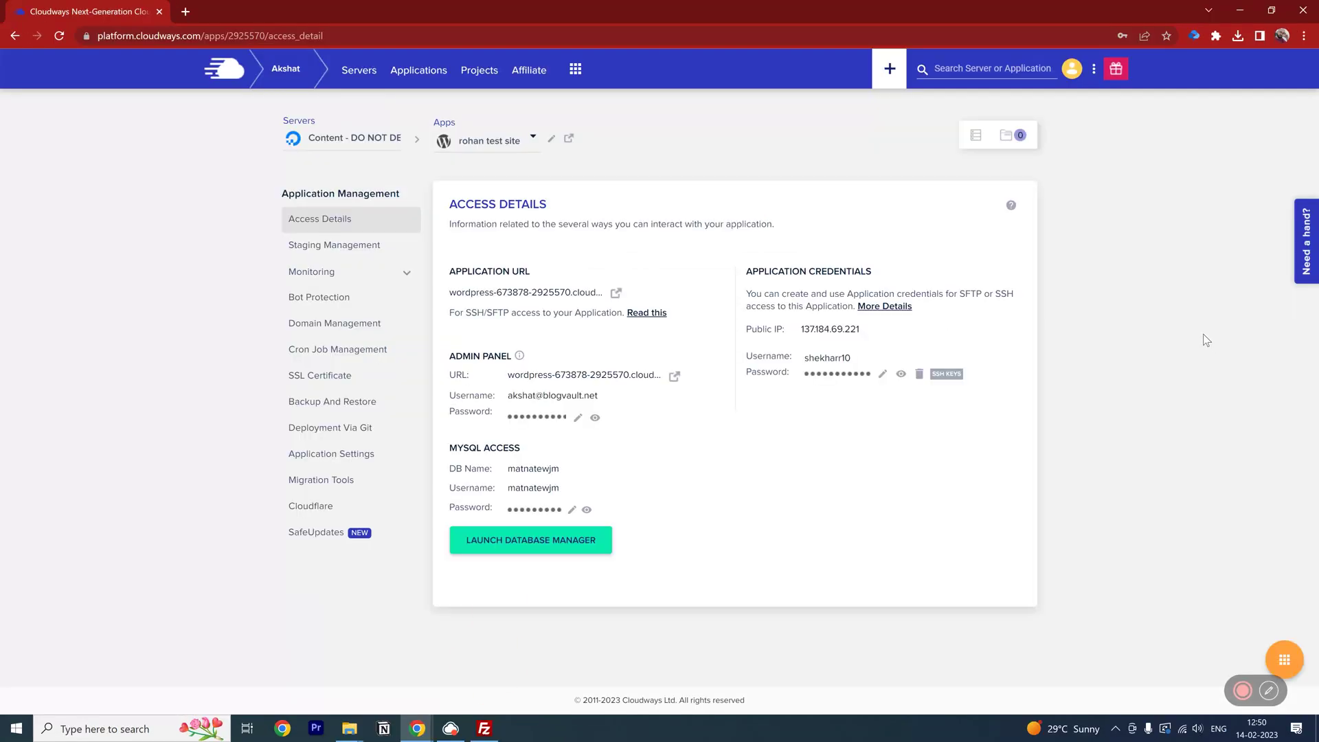
Step: Place FileZilla beside Cloudways and paste the server's public IP as the host
left_click(491, 733)
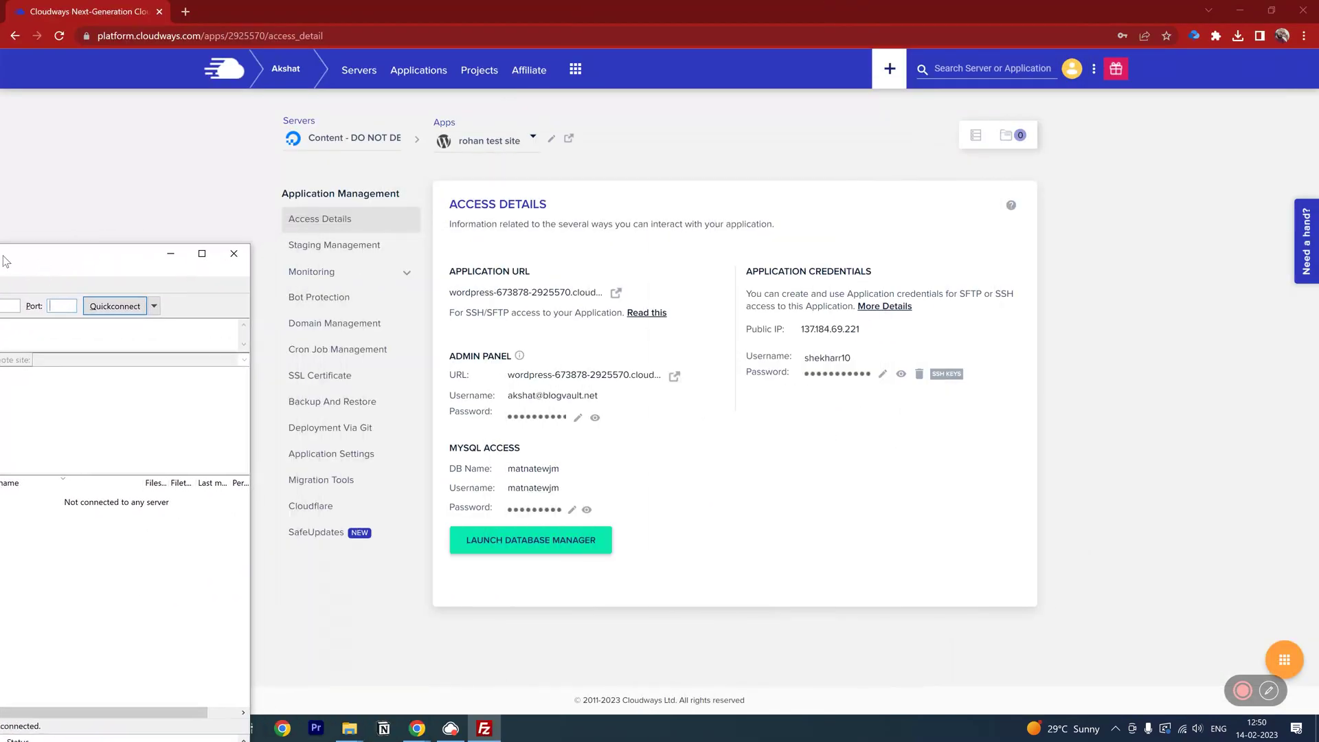
left_click_drag(845, 6, 7, 270)
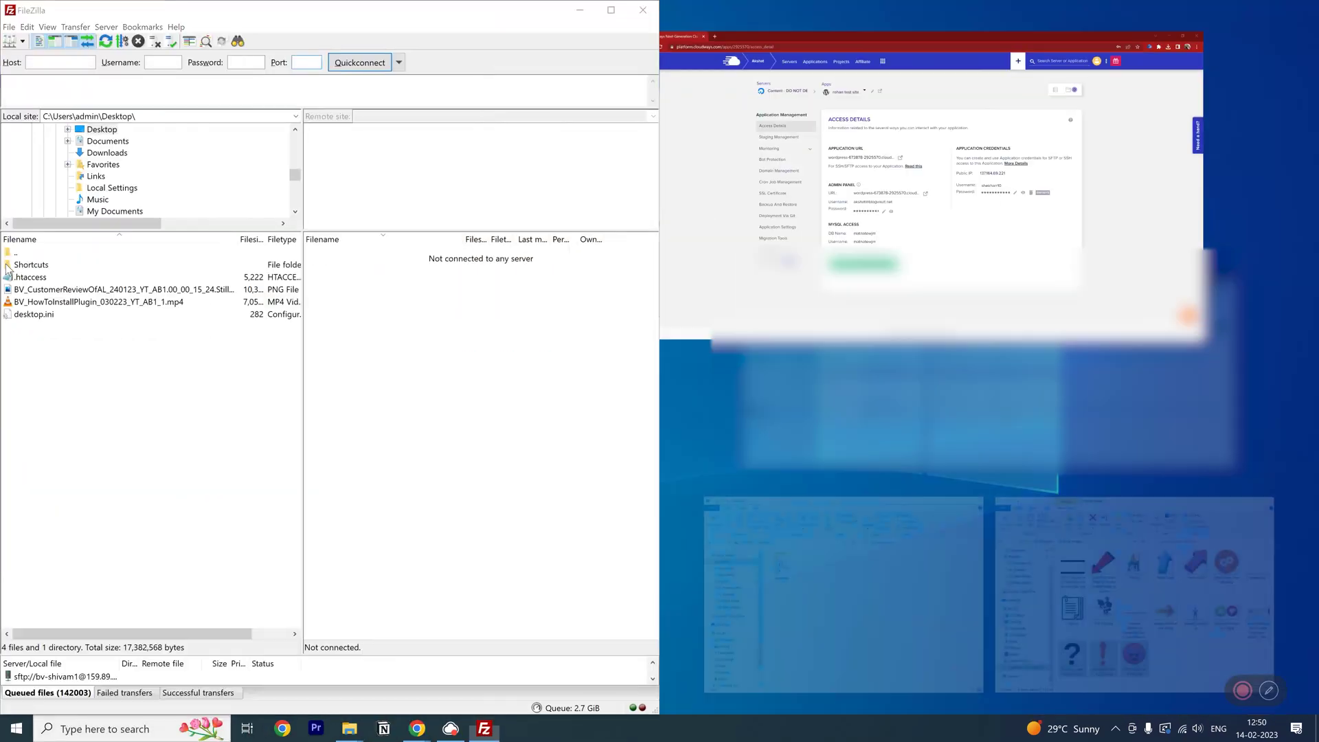
left_click(993, 94)
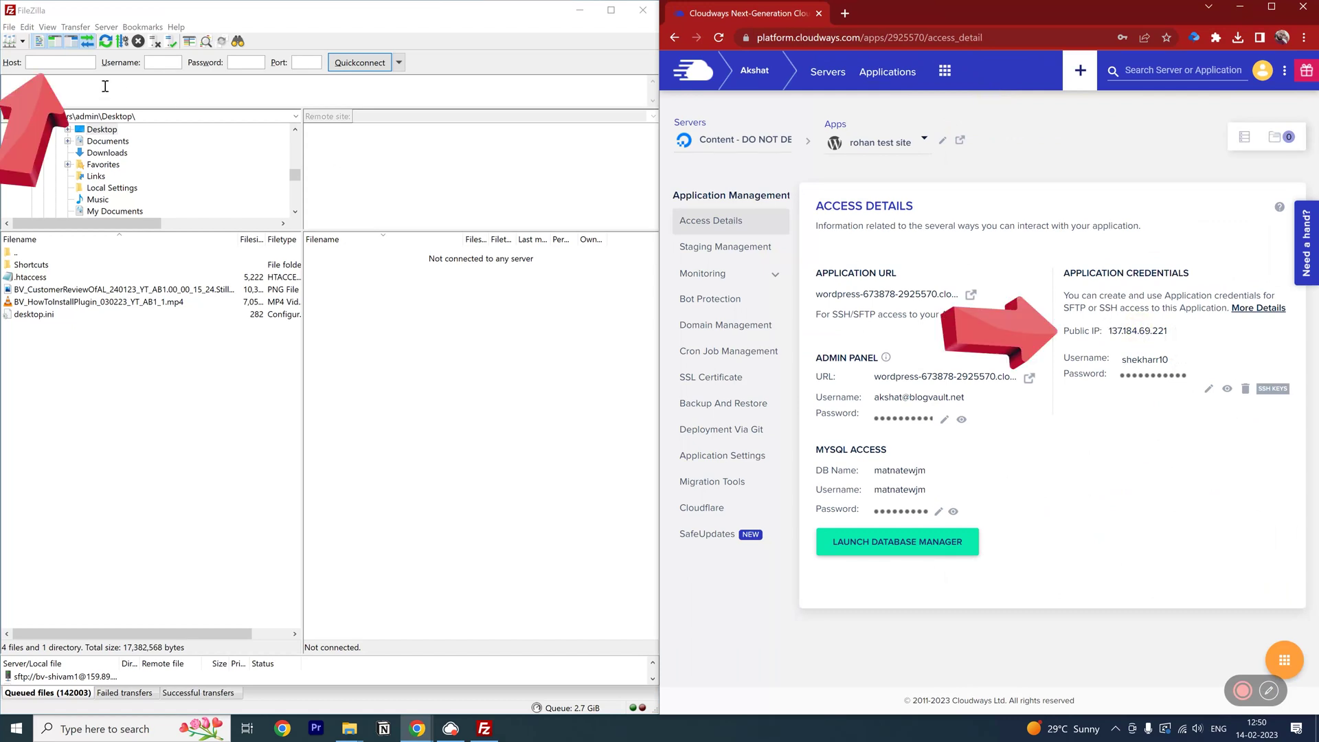
right_click(55, 62)
left_click(81, 111)
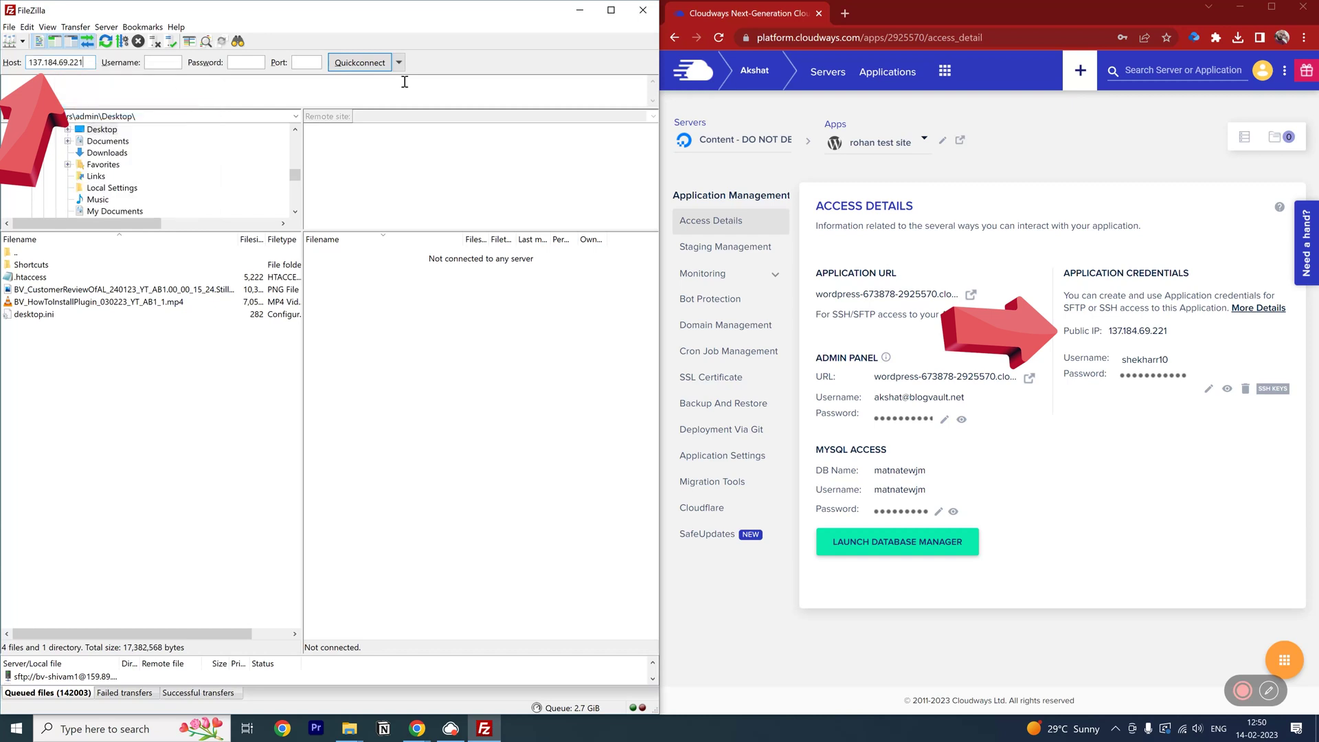
Step: Fill in the SFTP username and password, set port 22, and Quickconnect
left_click(1156, 362)
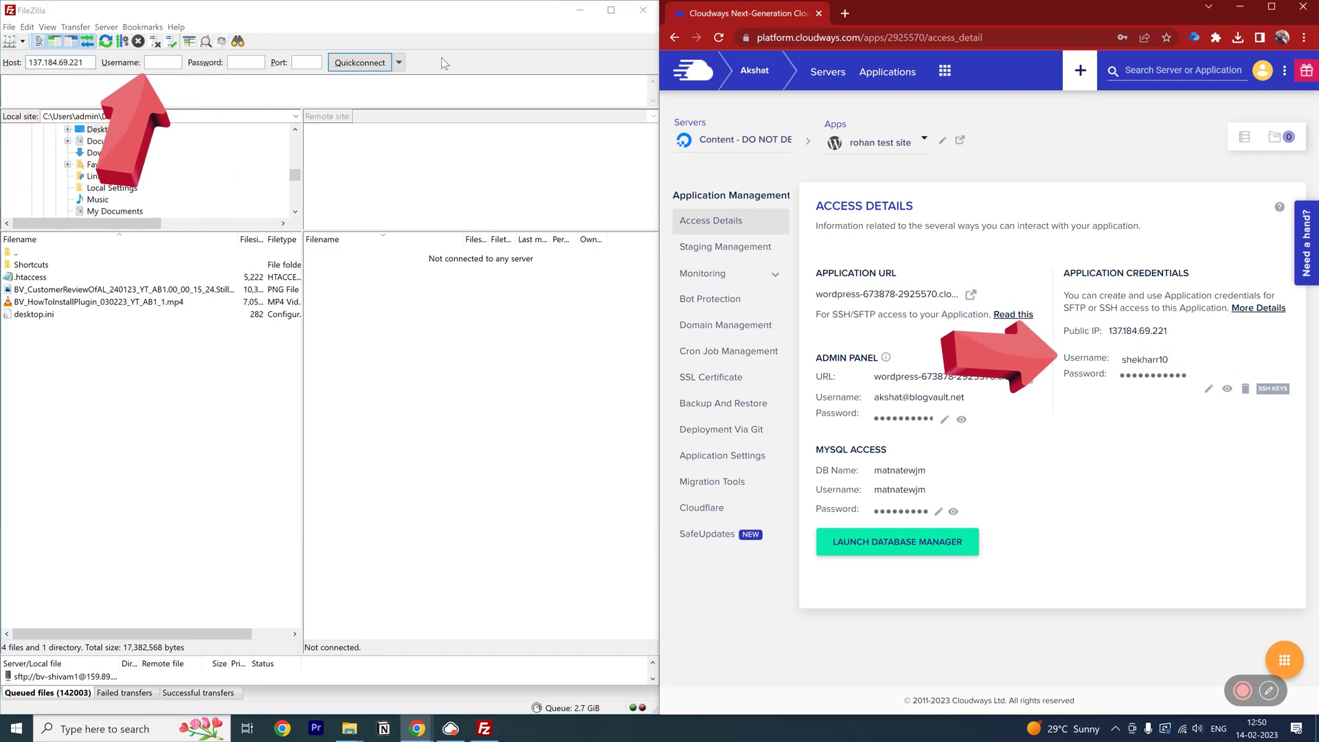
right_click(155, 62)
left_click(183, 112)
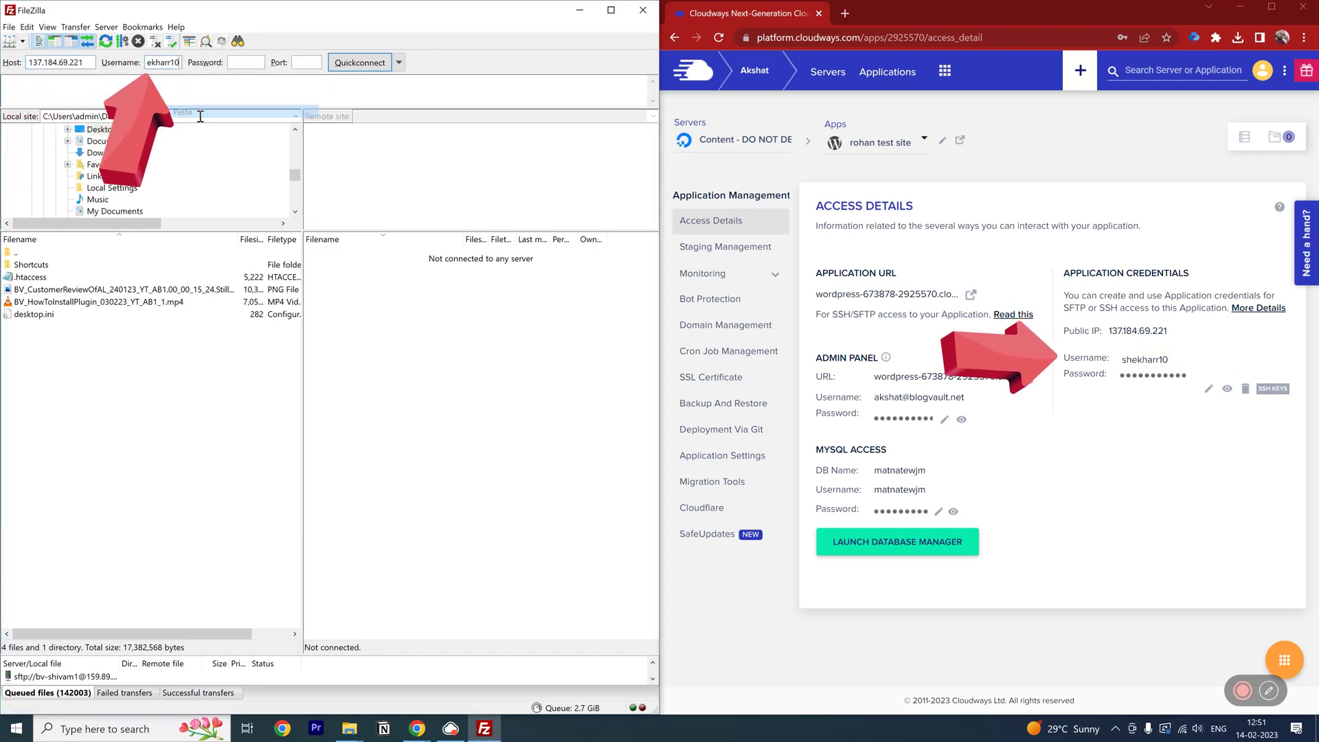
left_click(1161, 376)
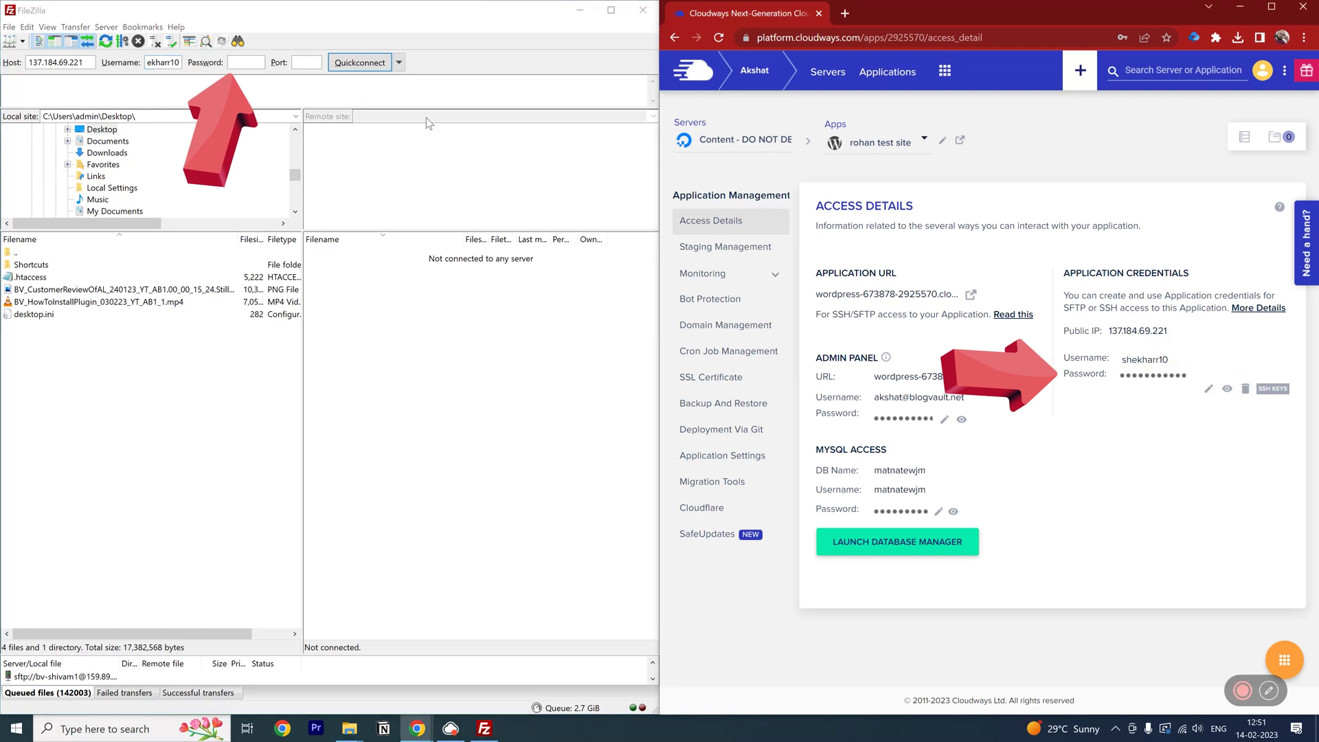
right_click(246, 65)
left_click(275, 113)
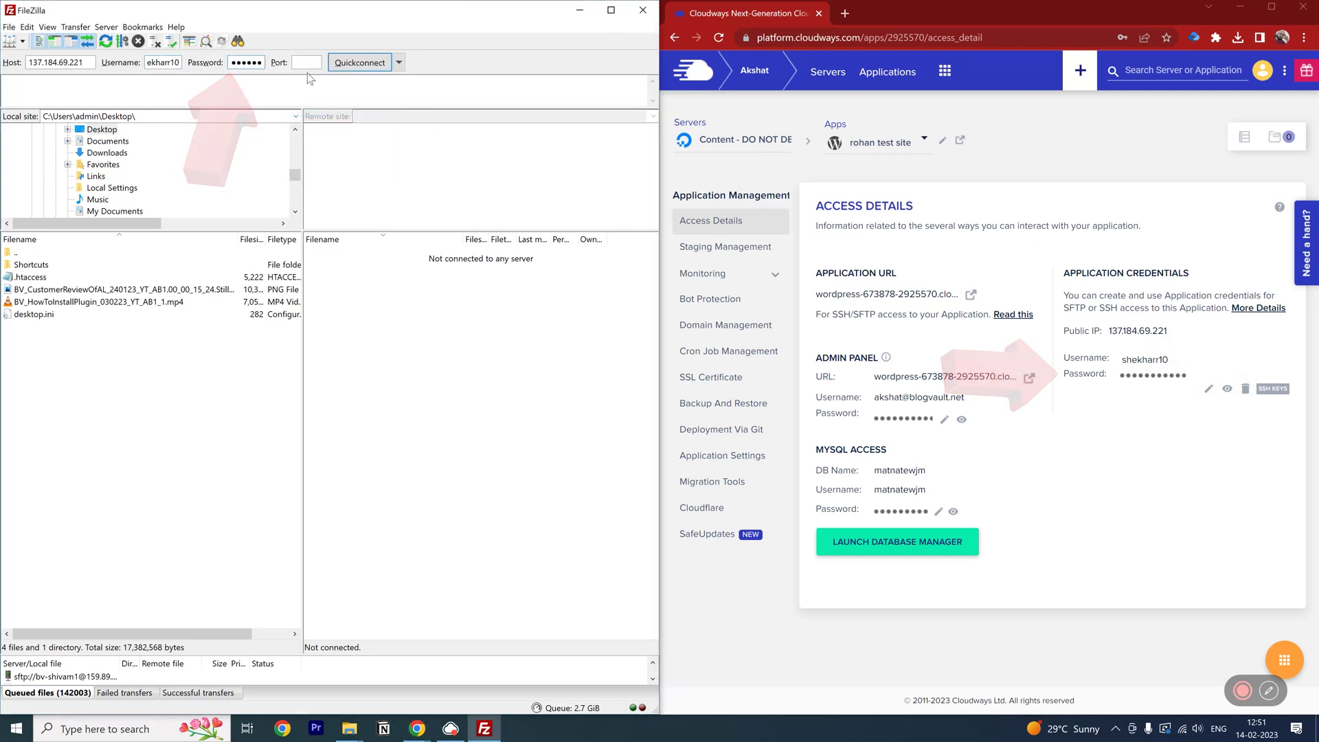
key("Tab")
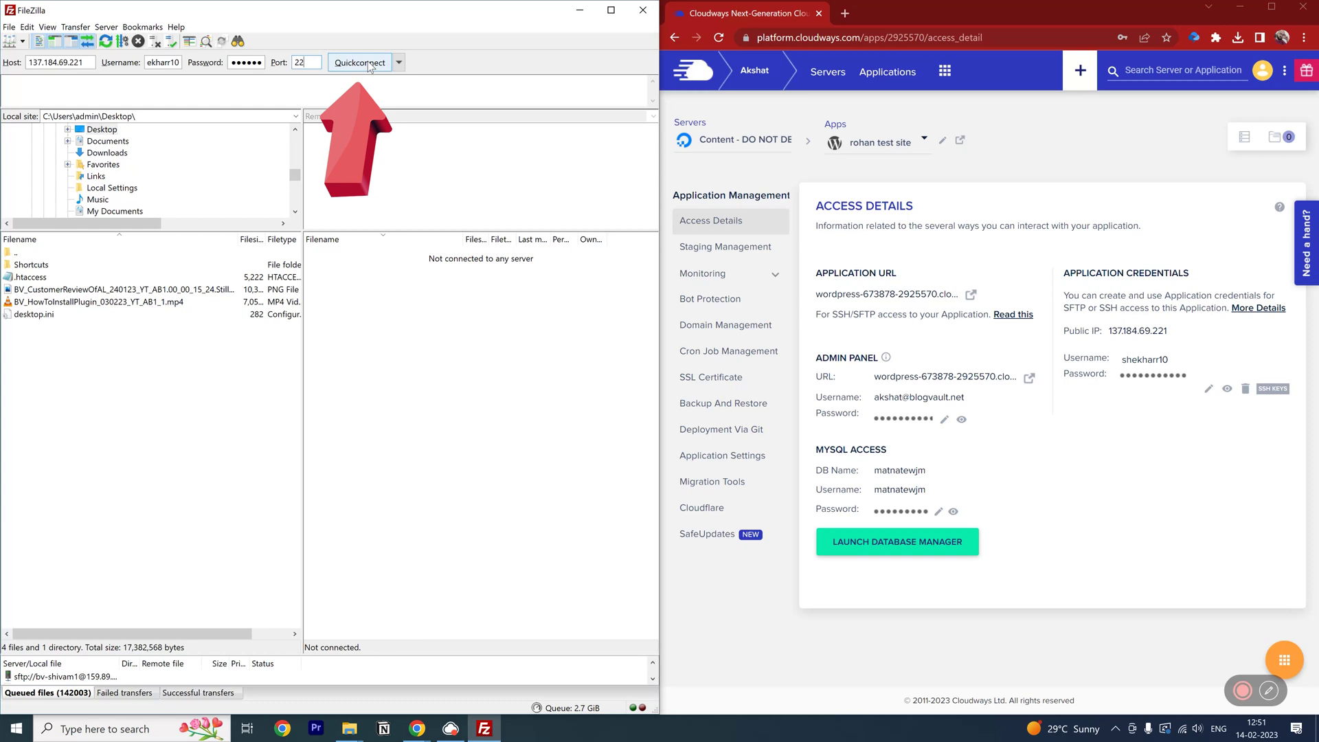
left_click(368, 64)
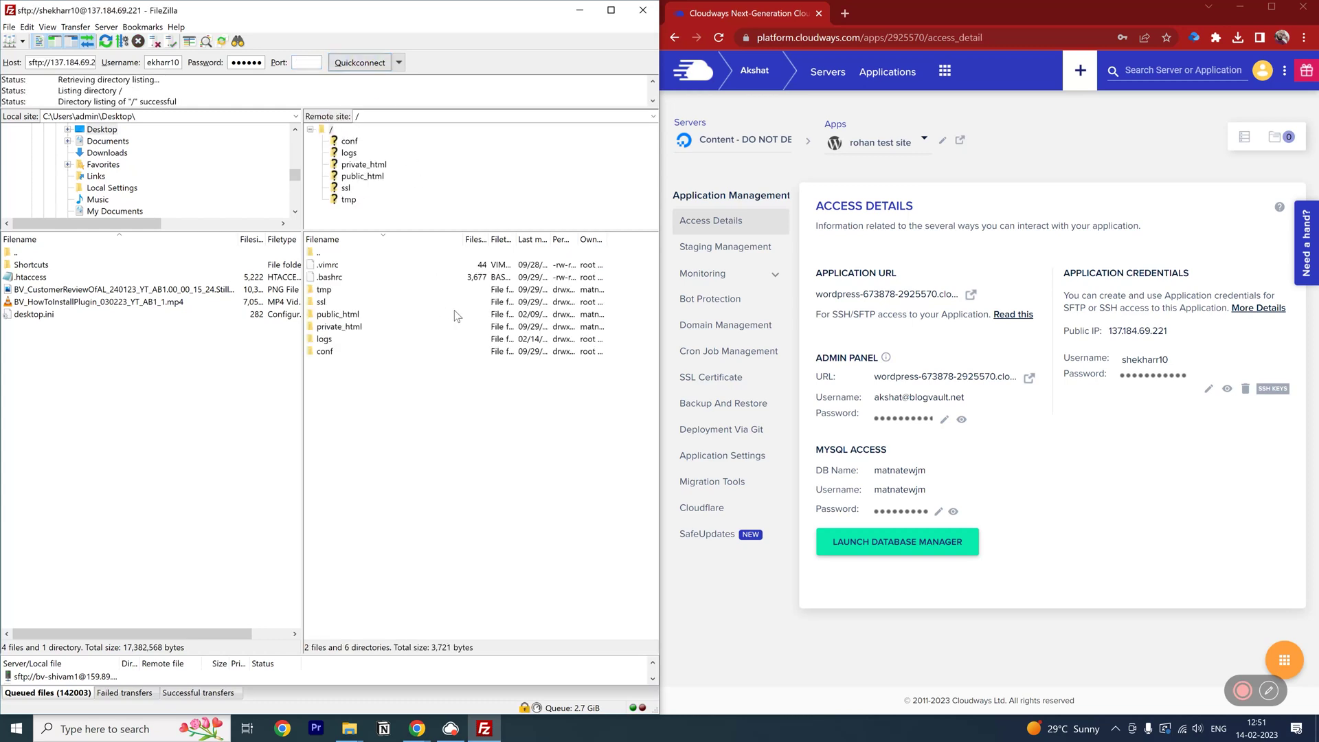
Step: Maximize FileZilla, show the local Desktop, and open the server's public_html folder
left_click(610, 11)
left_click(101, 126)
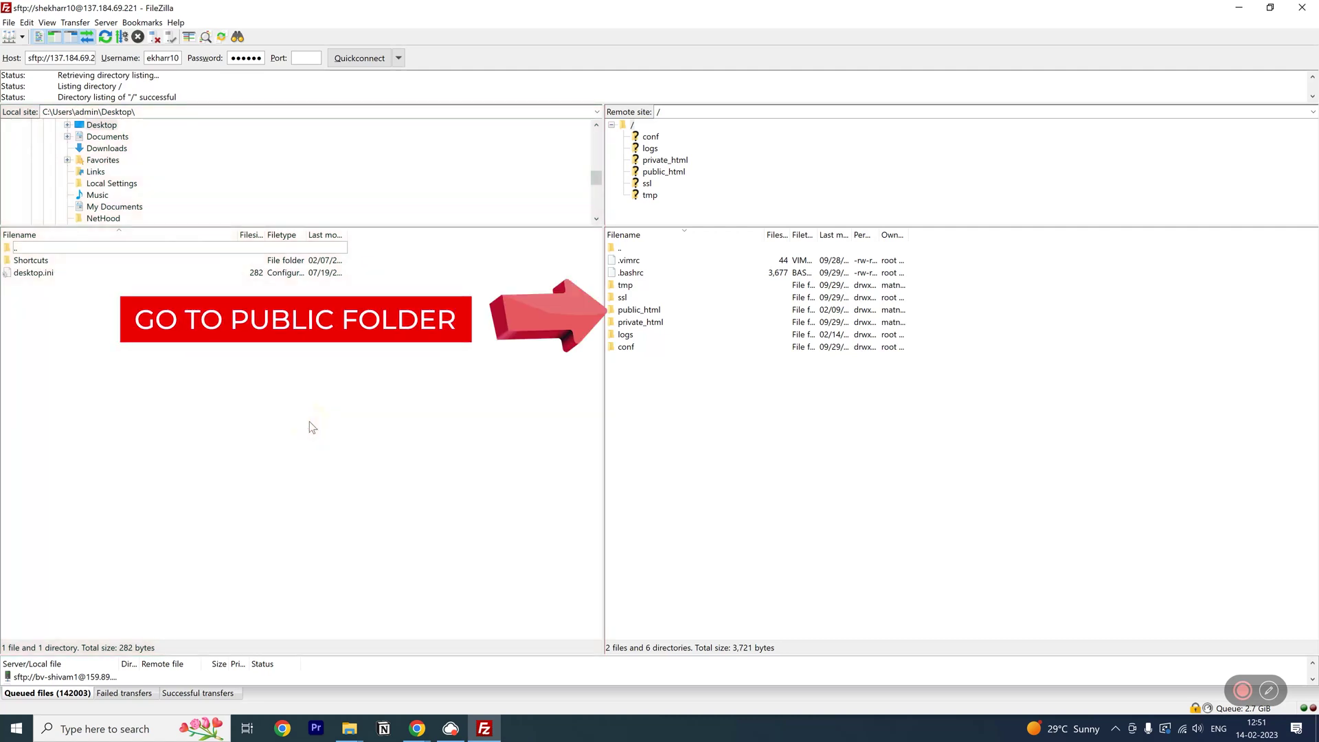
left_click(886, 504)
double_click(658, 310)
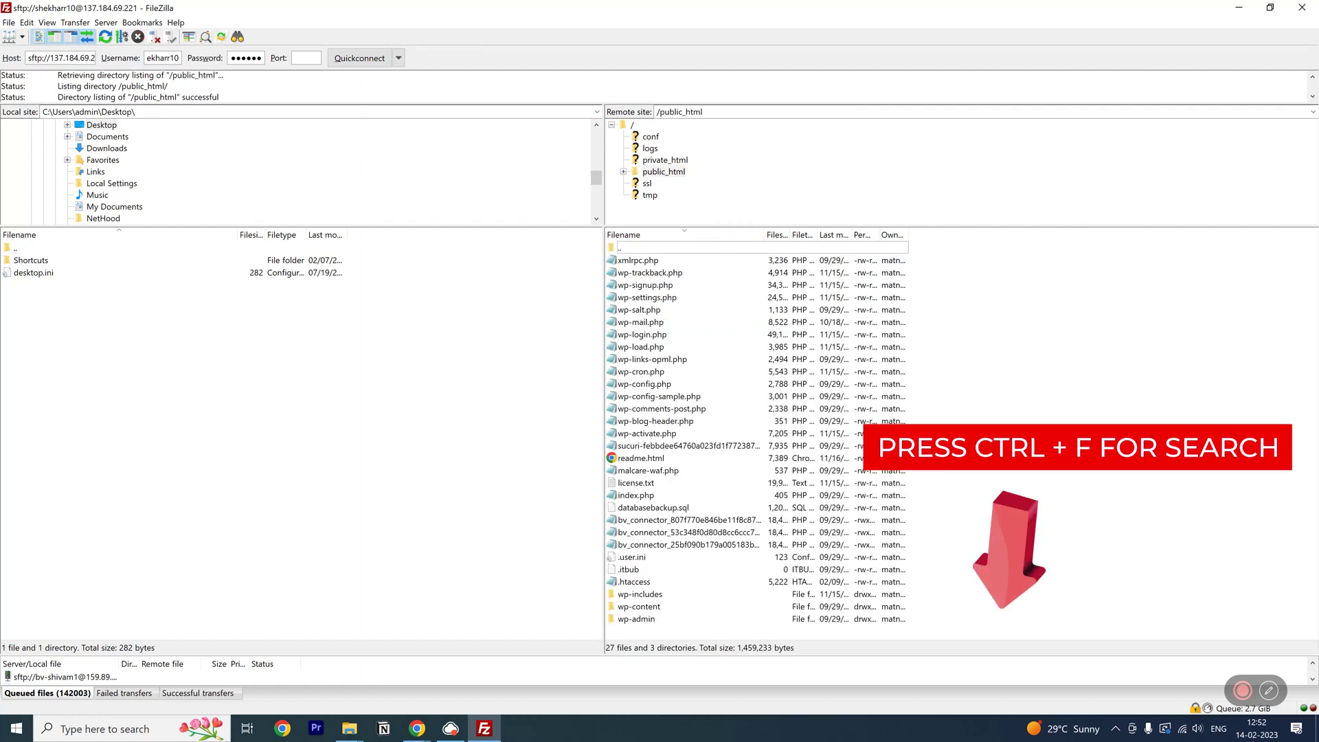
Step: Quick-search 'ht' in public_html and download .htaccess to the desktop
key("ctrl+f")
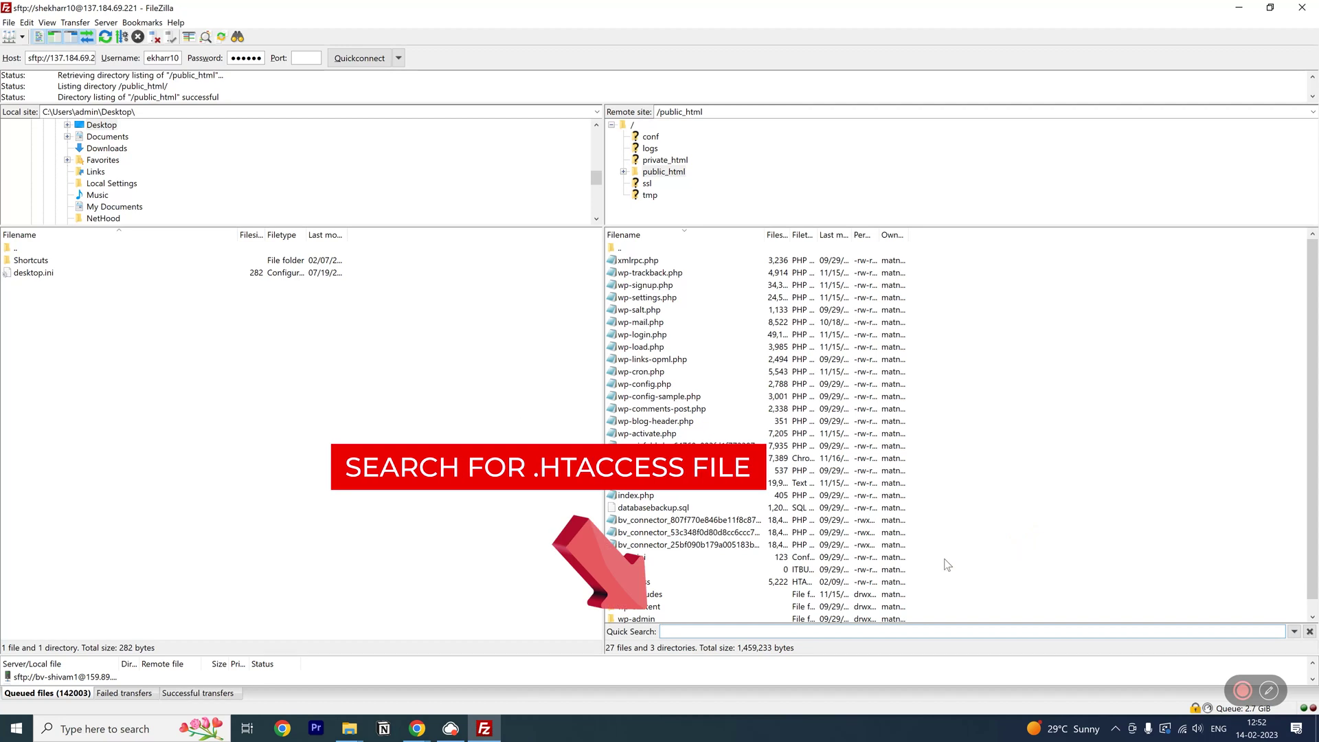
type("ht")
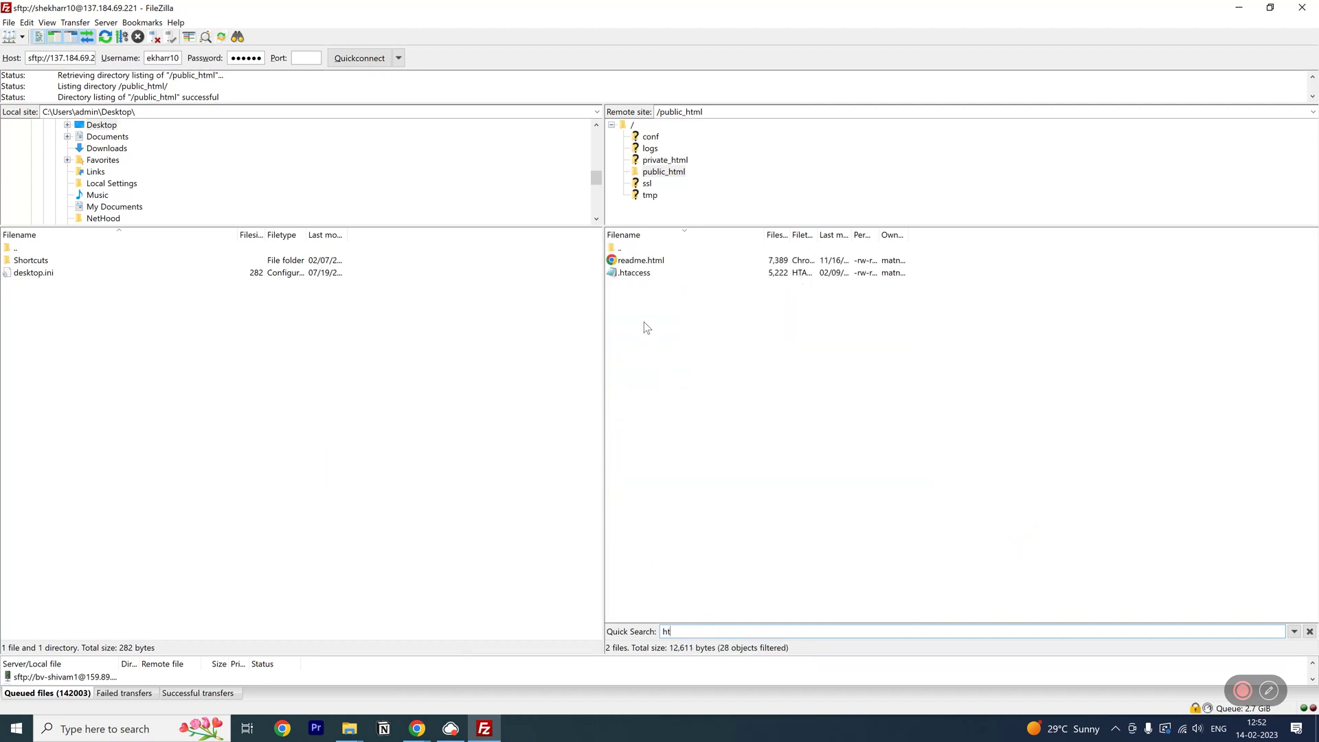
right_click(637, 272)
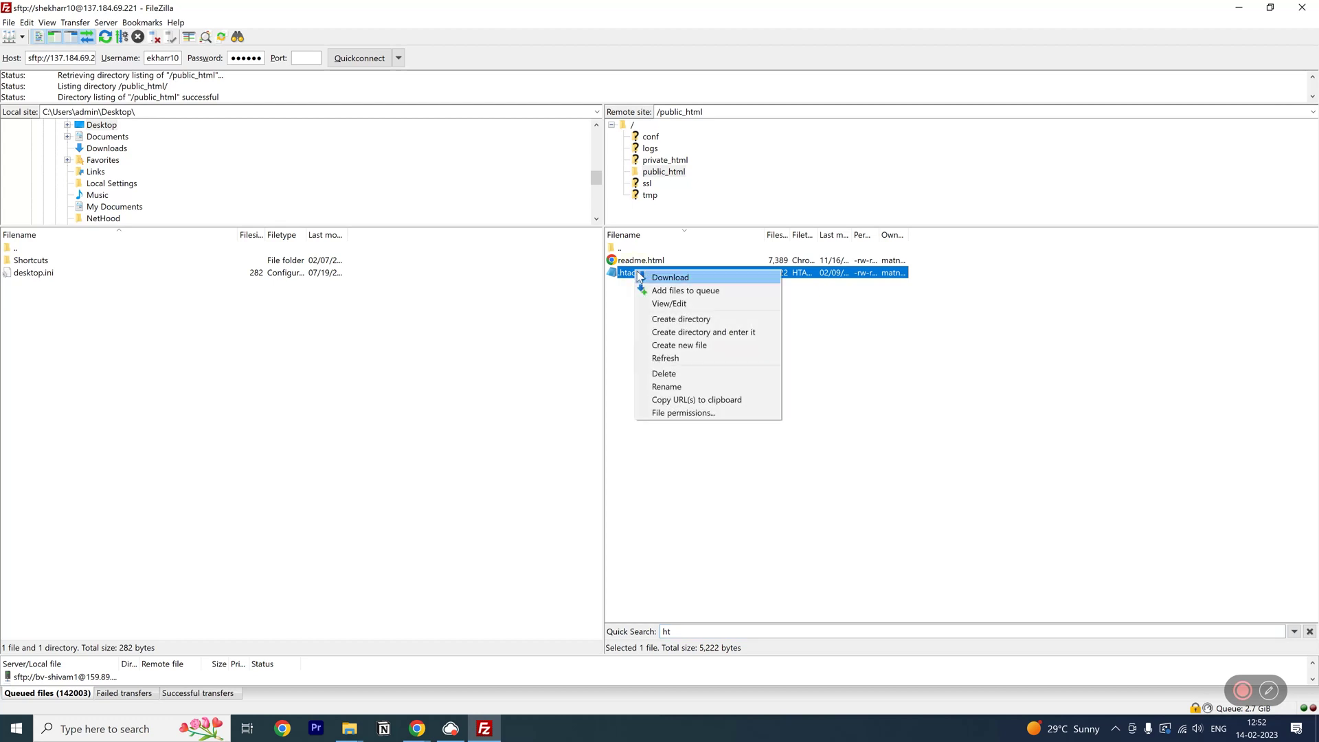
left_click(643, 277)
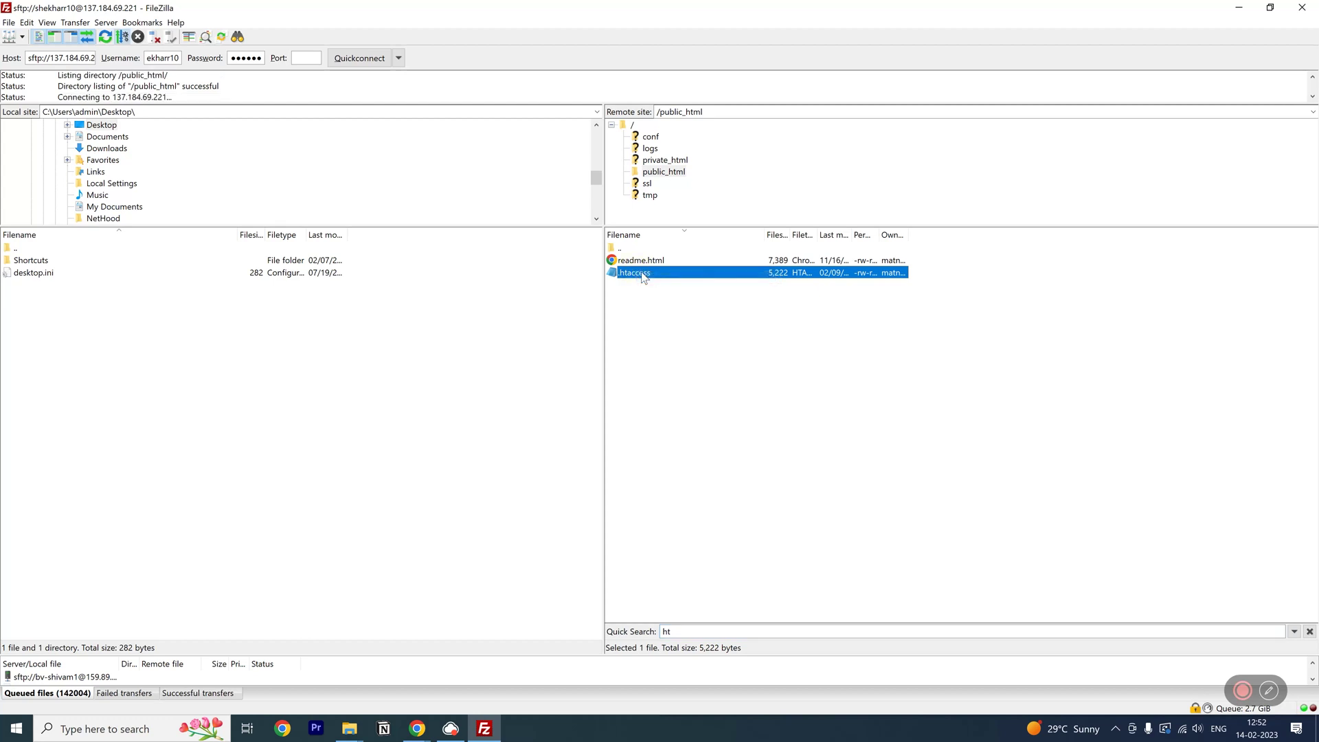
Step: Open the downloaded .htaccess from the desktop in Notepad
left_click(1316, 728)
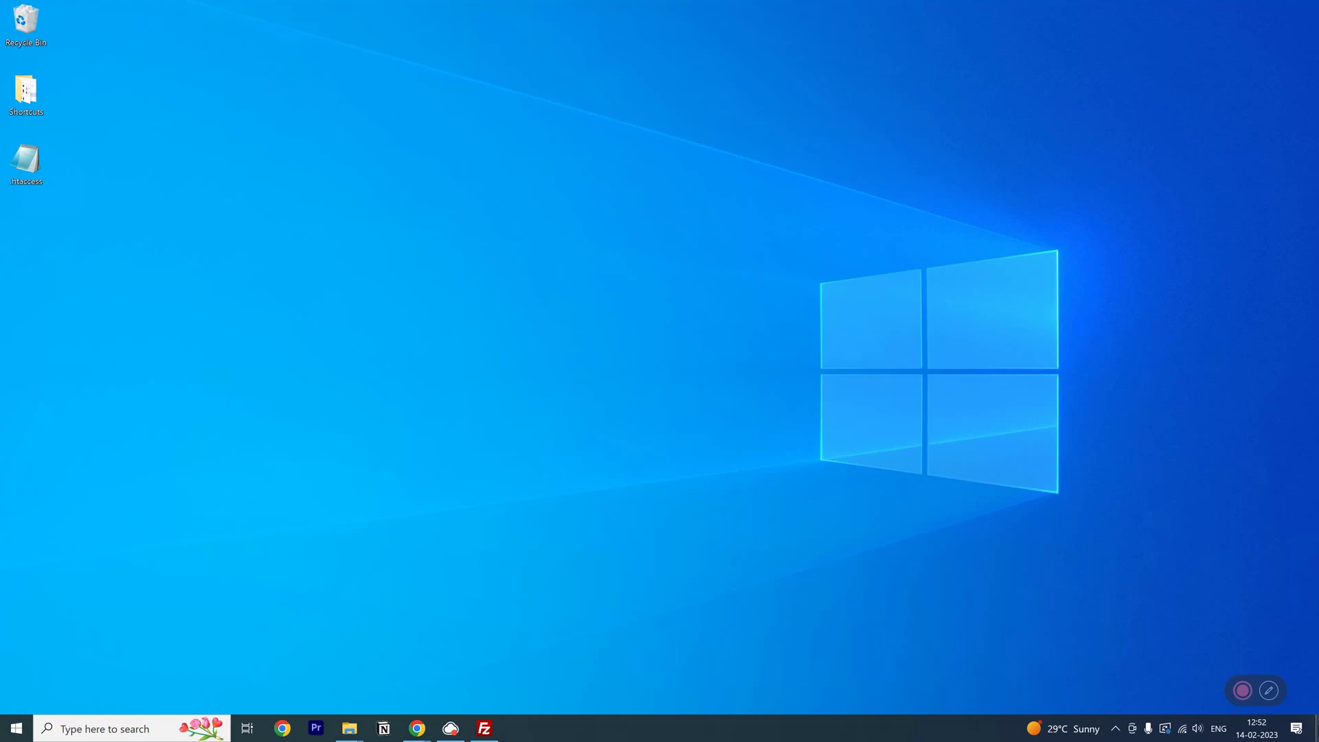
right_click(39, 172)
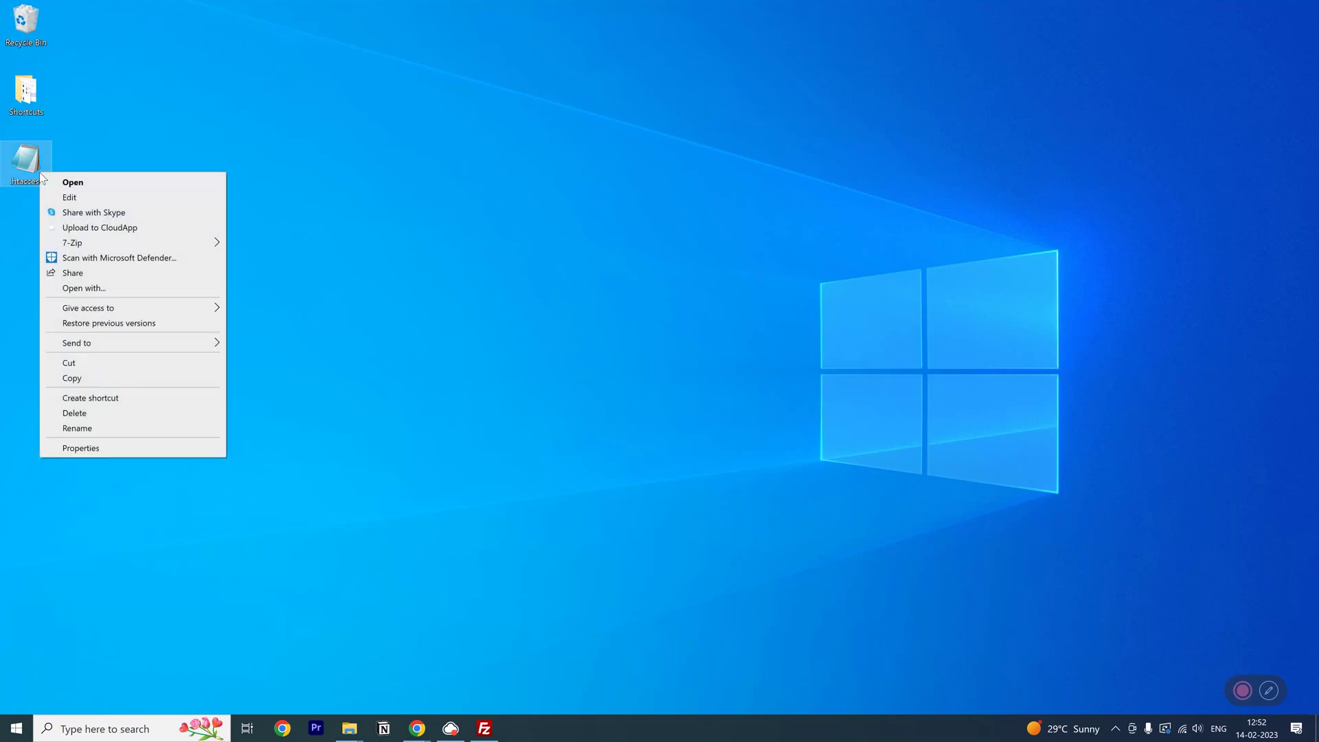
left_click(121, 288)
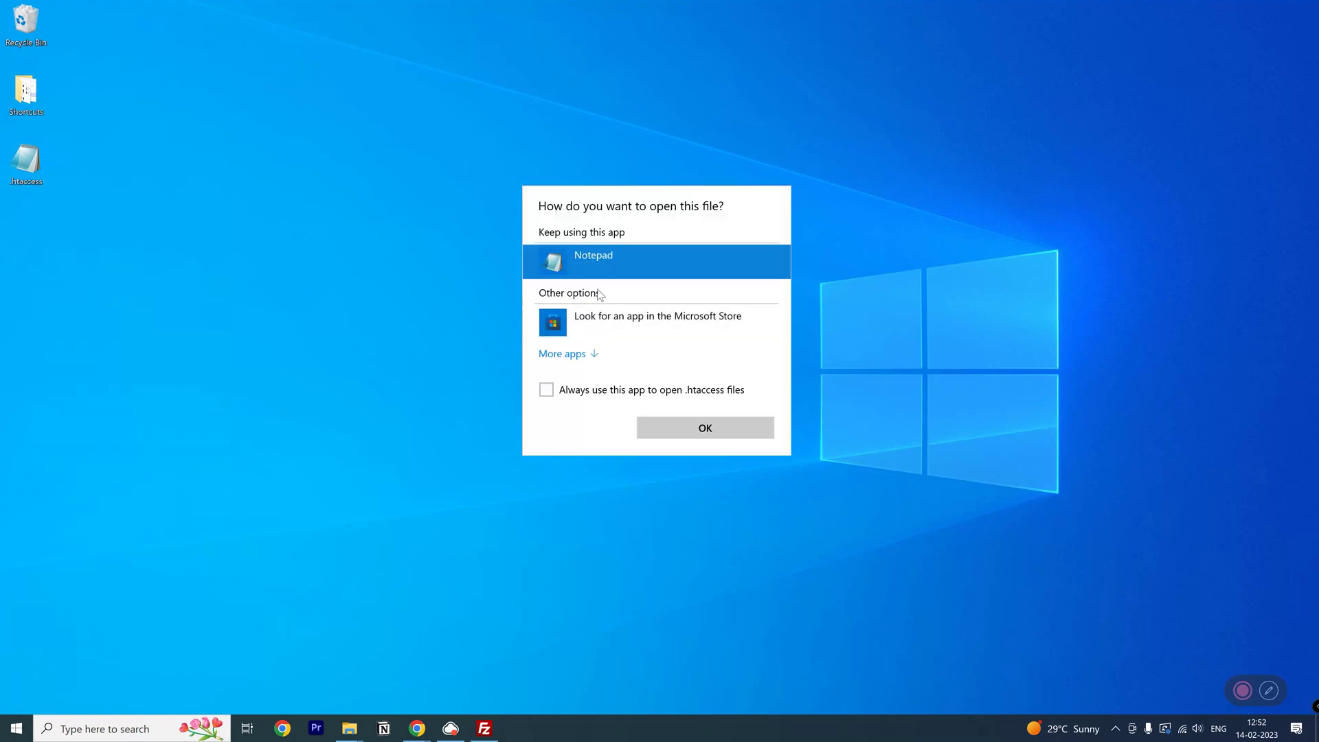
left_click(679, 428)
Step: Append the four php_value lines at the end of .htaccess and save it
scroll(705, 412, "down", 1)
scroll(705, 411, "down", 5)
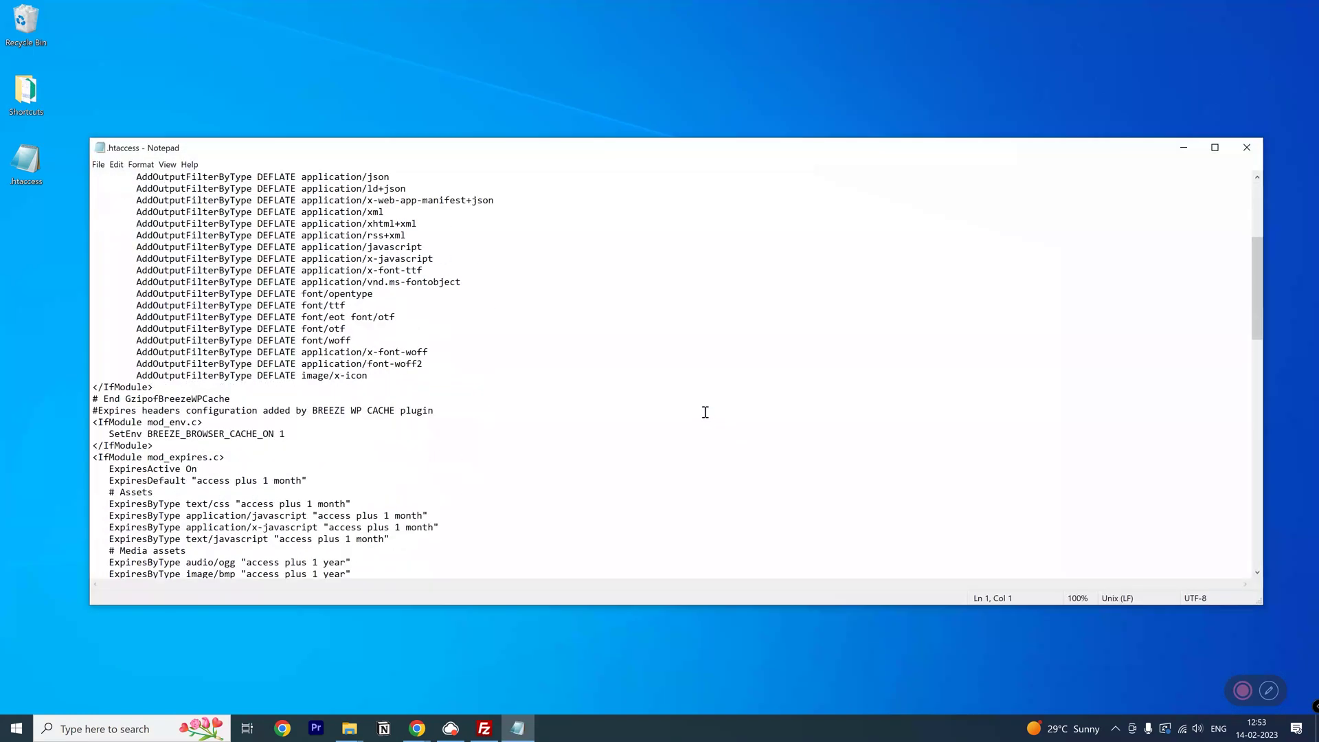
scroll(705, 411, "down", 5)
scroll(705, 412, "down", 5)
scroll(705, 411, "down", 7)
scroll(705, 411, "down", 6)
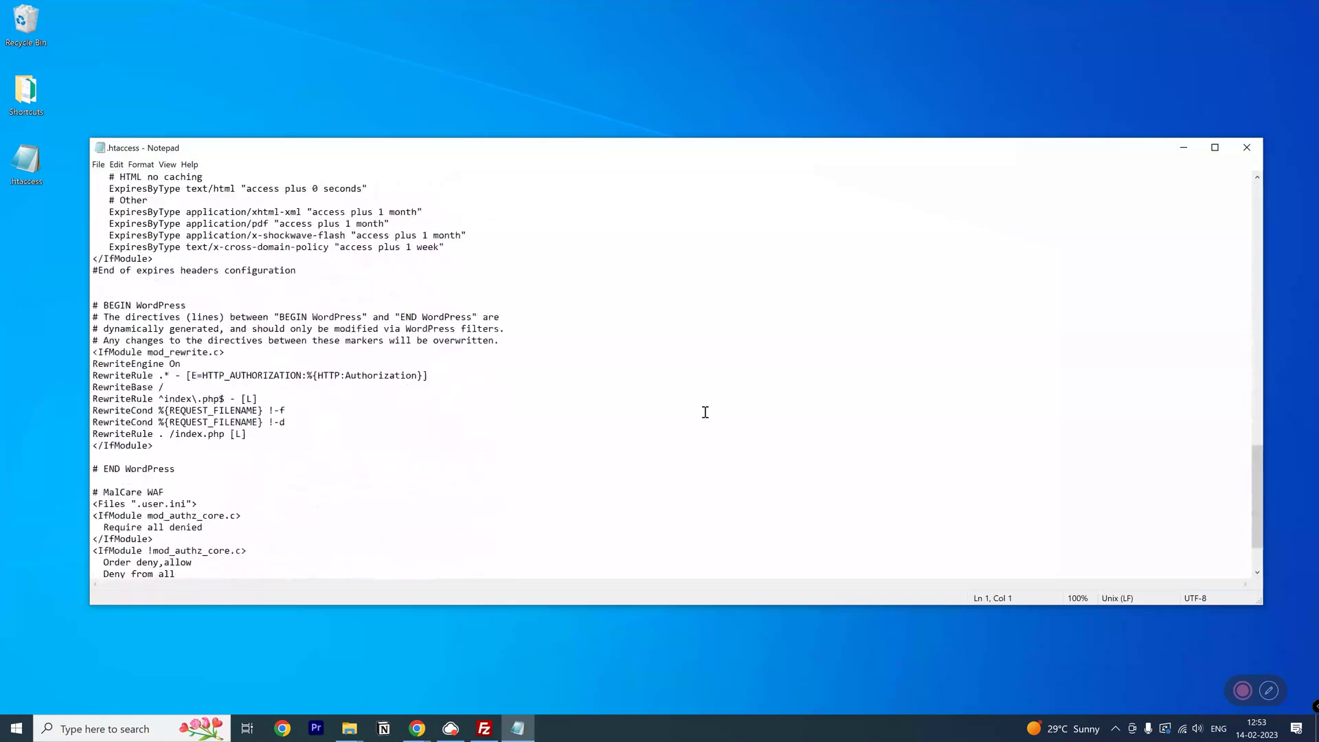
scroll(705, 412, "down", 1)
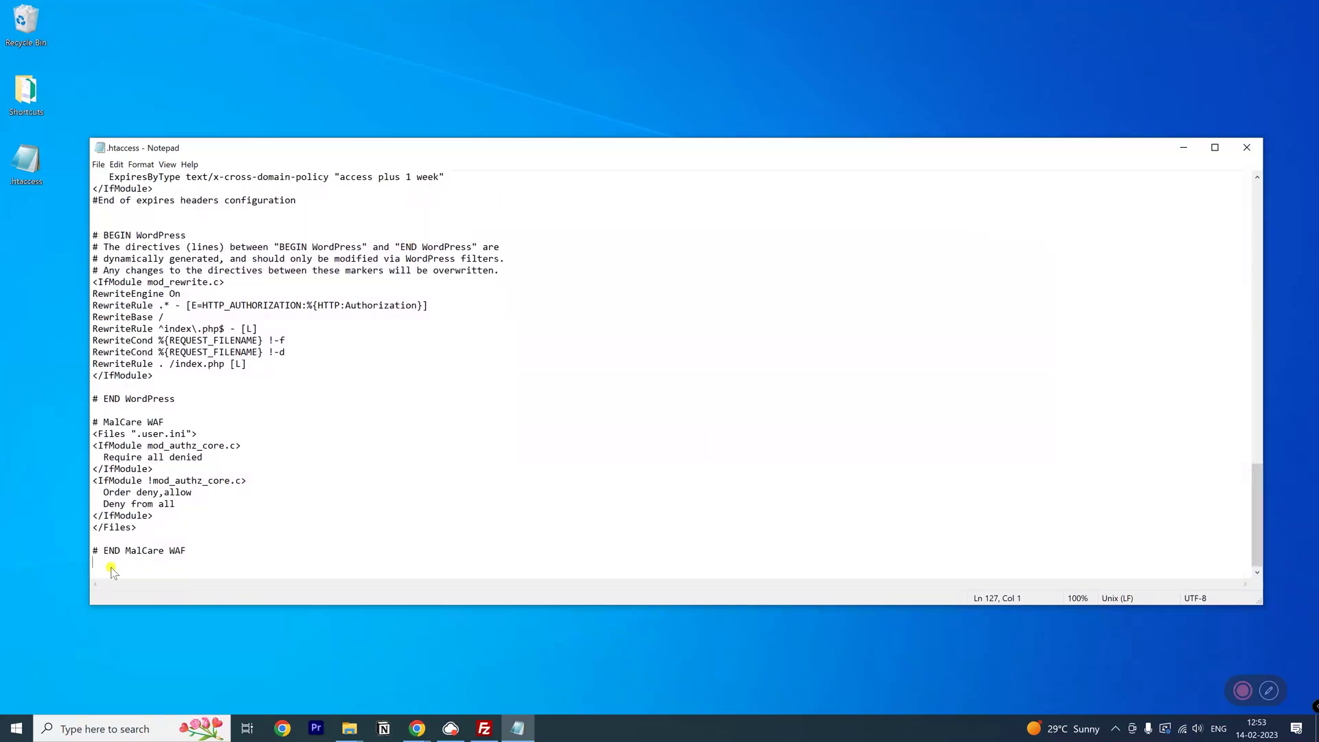
type("php_value upload_max_filesize 128M php_value post_max_size 128M php_value max_execution_time 300 php_value max_input_time 300")
left_click_drag(252, 568, 81, 536)
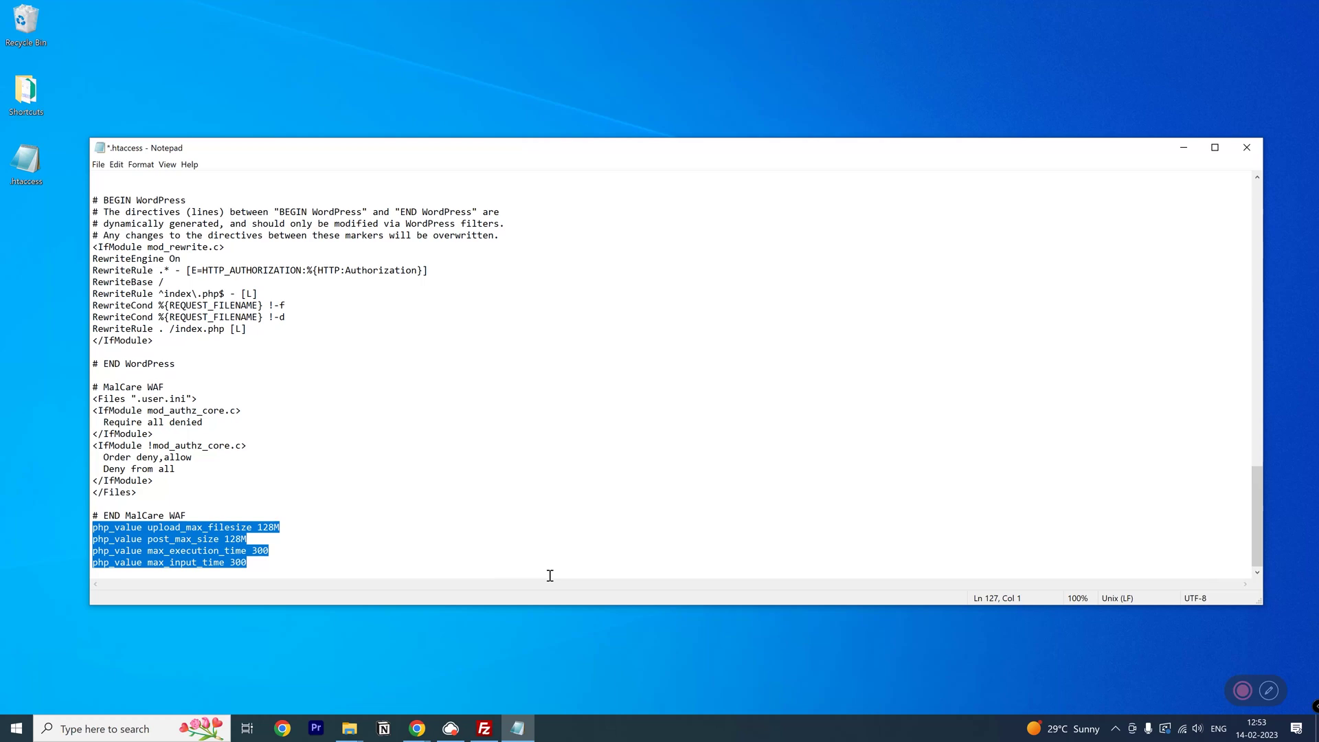
left_click(98, 165)
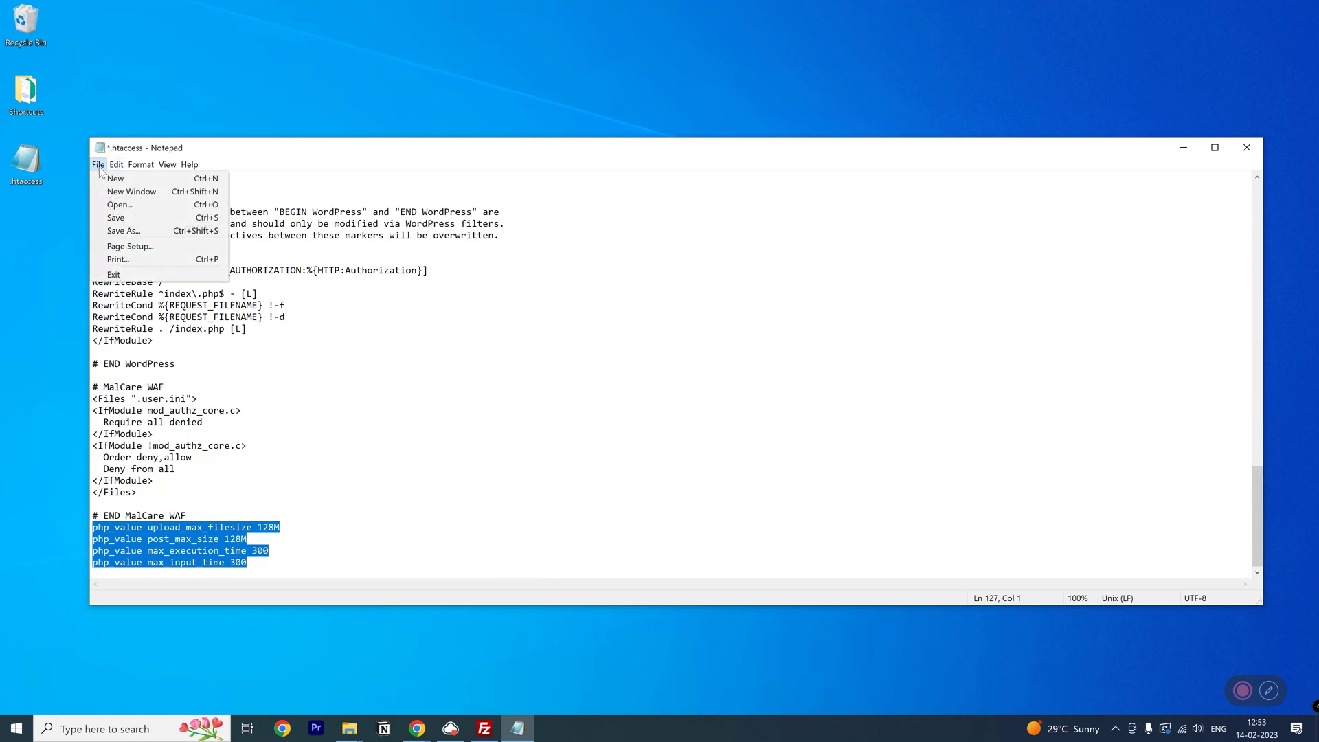
left_click(120, 216)
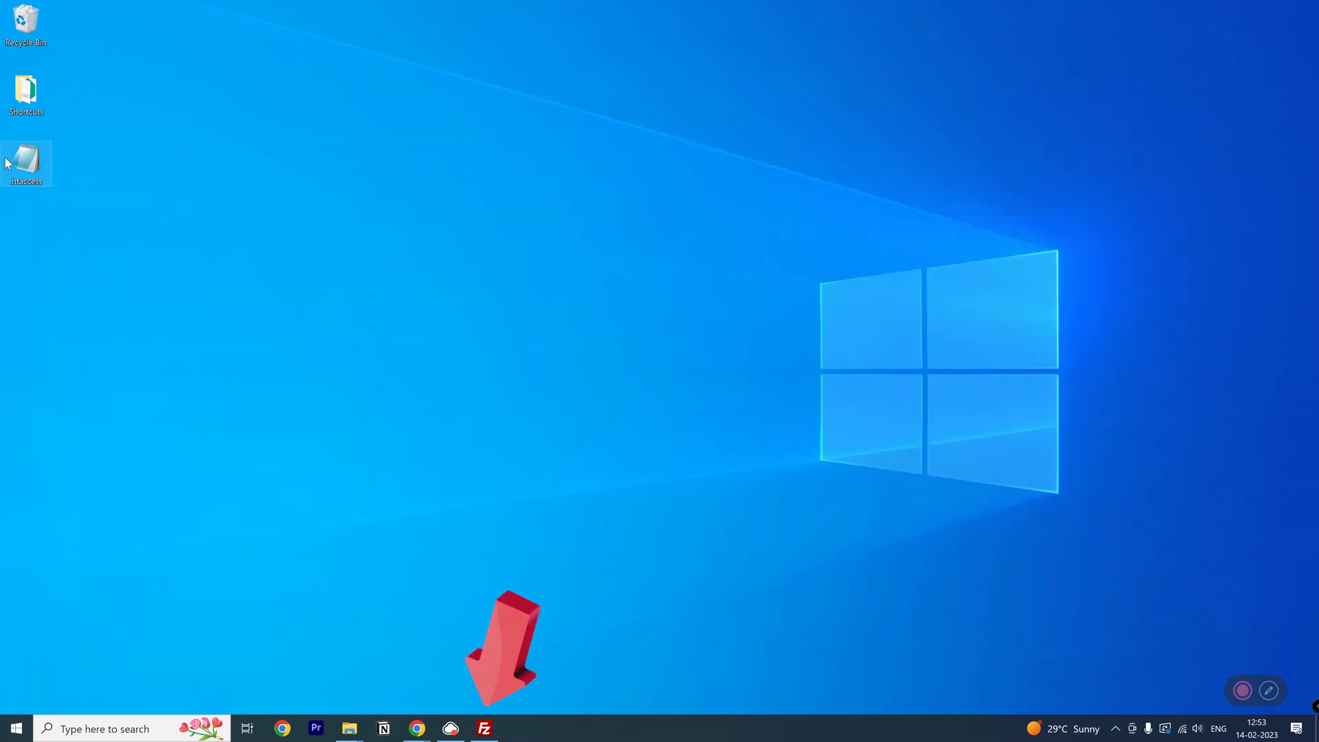
Step: Upload the edited desktop .htaccess to the server's public_html folder
left_click(484, 725)
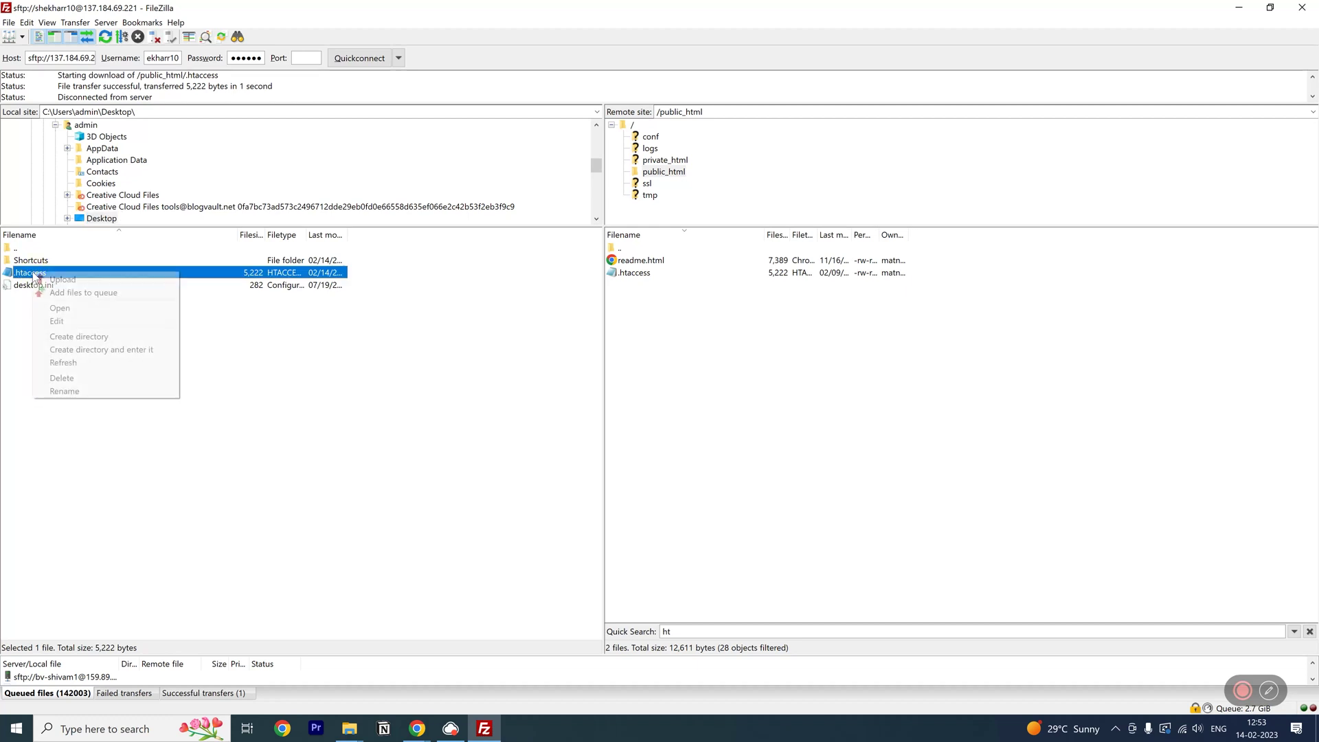
left_click(46, 280)
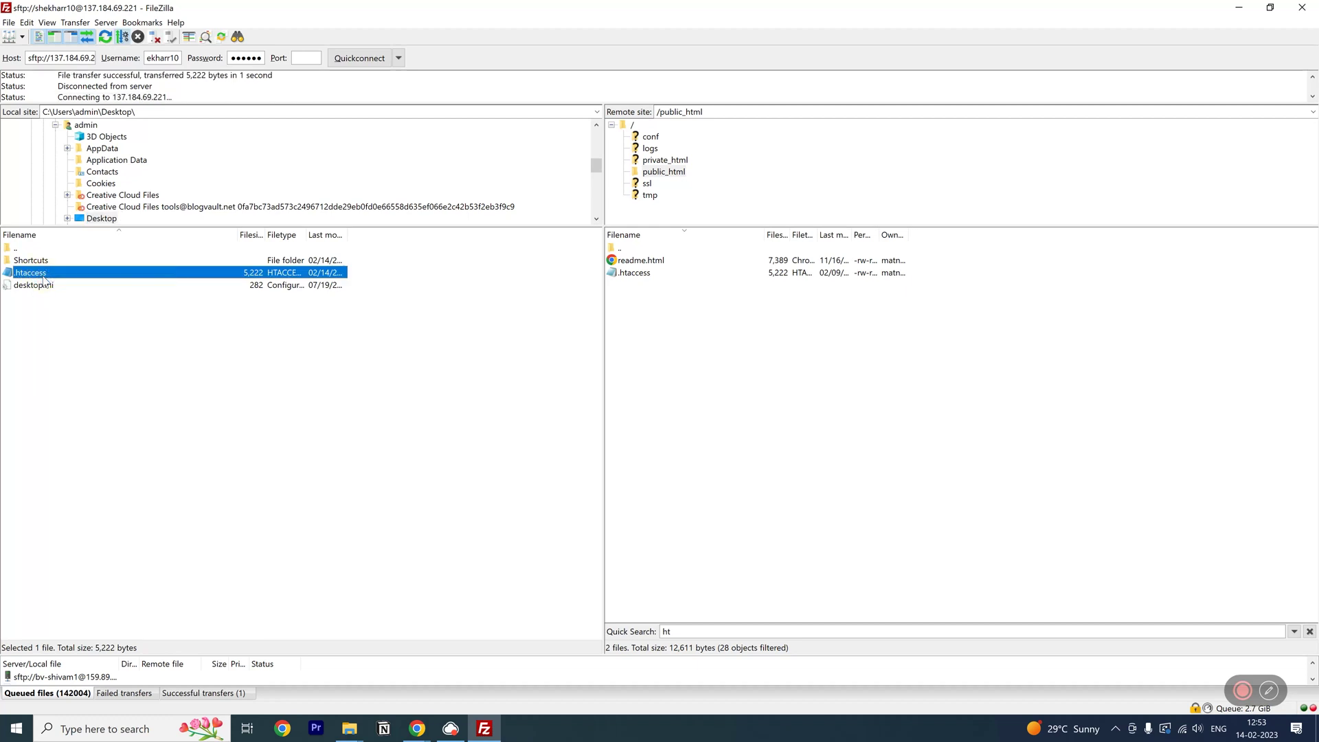